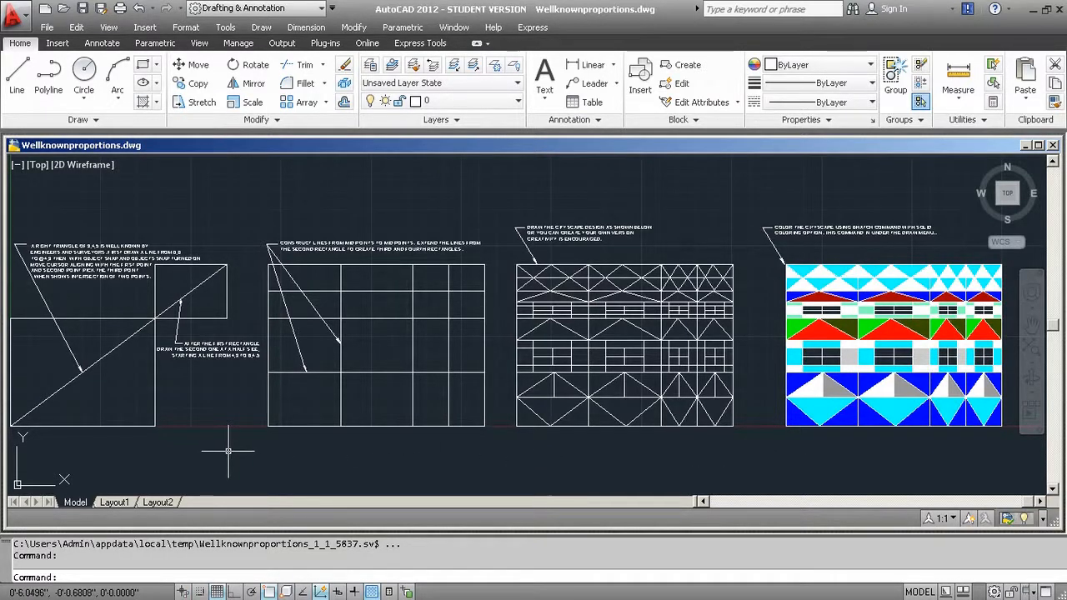
Examine the four example figures and their notes, from the 3-4-5 triangle construction through the grid to the colored cityscape.
{"action": "scroll", "coordinate": [228, 451], "scroll_direction": "up", "scroll_amount": 3}
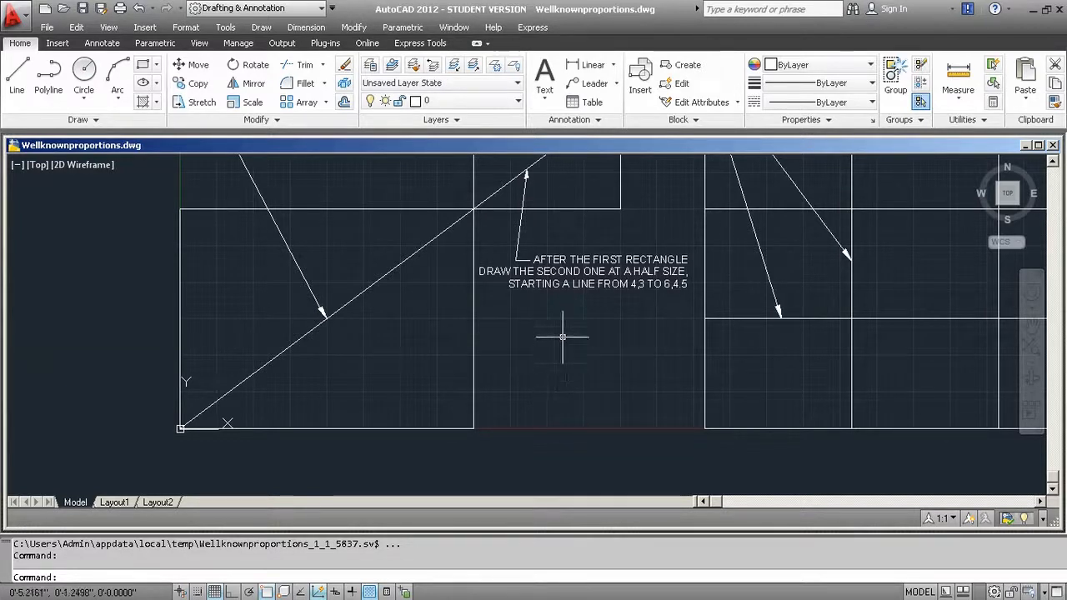
{"action": "middle_click_drag", "start_coordinate": [551, 312], "coordinate": [492, 433]}
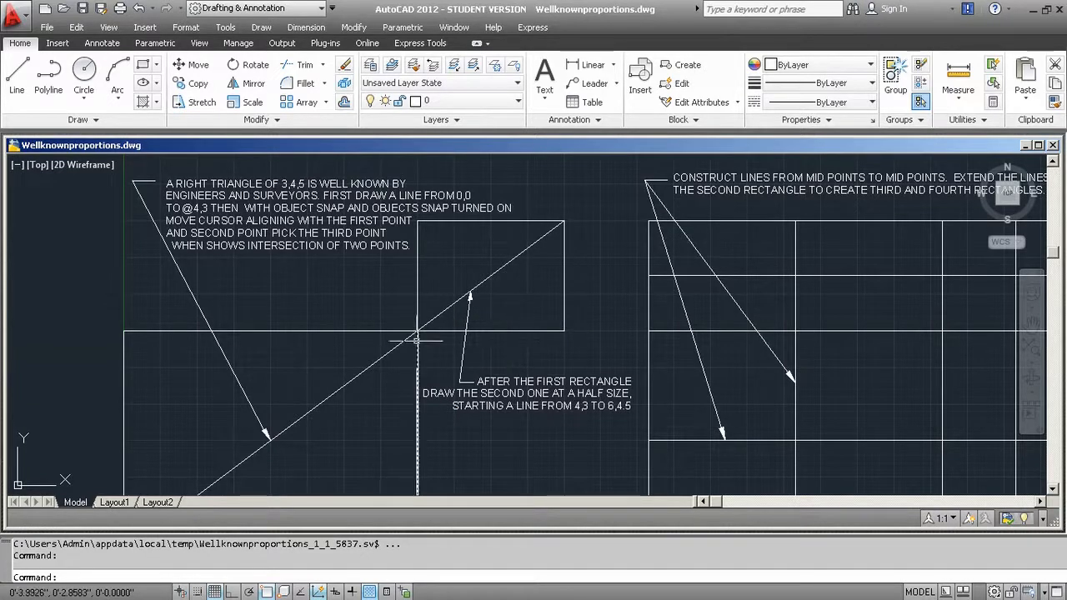
{"action": "mouse_move", "coordinate": [357, 397]}
{"action": "middle_mouse_down"}
{"action": "mouse_move", "coordinate": [405, 326]}
{"action": "mouse_move", "coordinate": [379, 363]}
{"action": "mouse_move", "coordinate": [384, 344]}
{"action": "middle_mouse_up"}
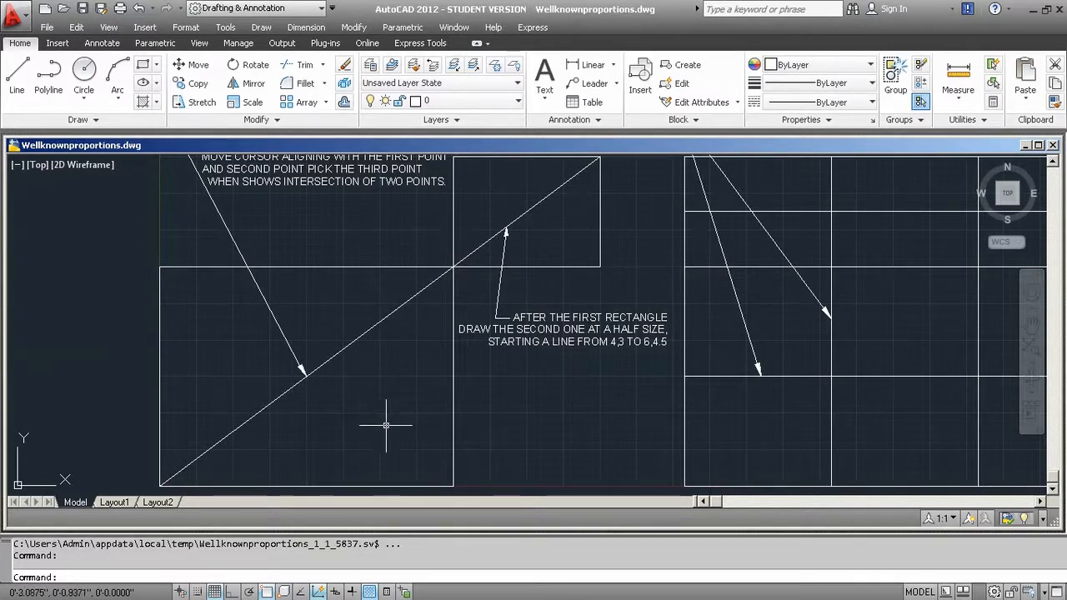
{"action": "scroll", "coordinate": [551, 385], "scroll_direction": "down", "scroll_amount": 1}
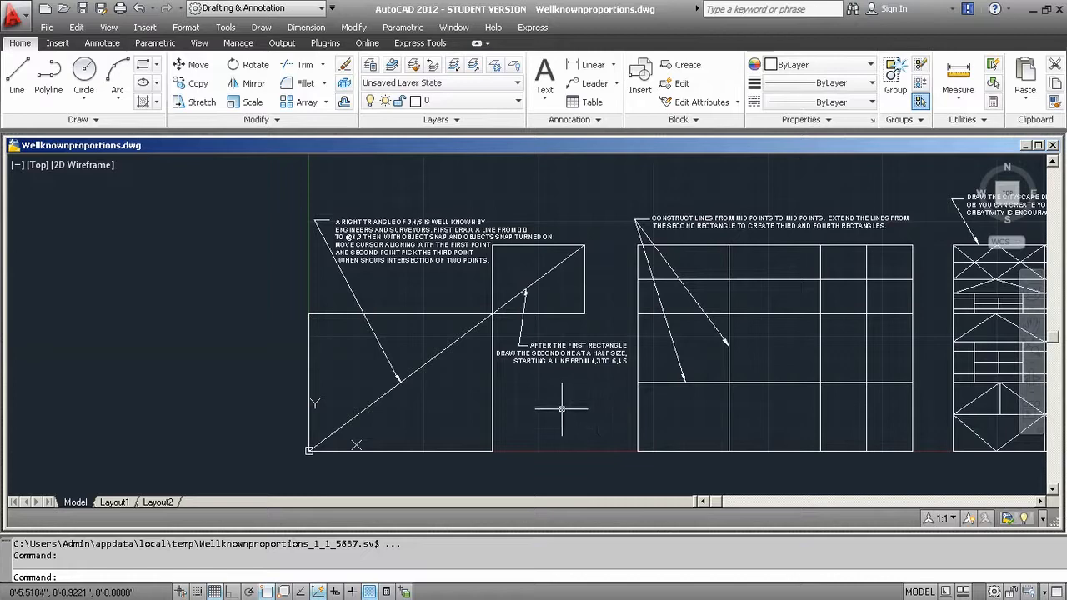
{"action": "mouse_move", "coordinate": [674, 390]}
{"action": "middle_mouse_down"}
{"action": "mouse_move", "coordinate": [273, 365]}
{"action": "mouse_move", "coordinate": [327, 357]}
{"action": "middle_mouse_up"}
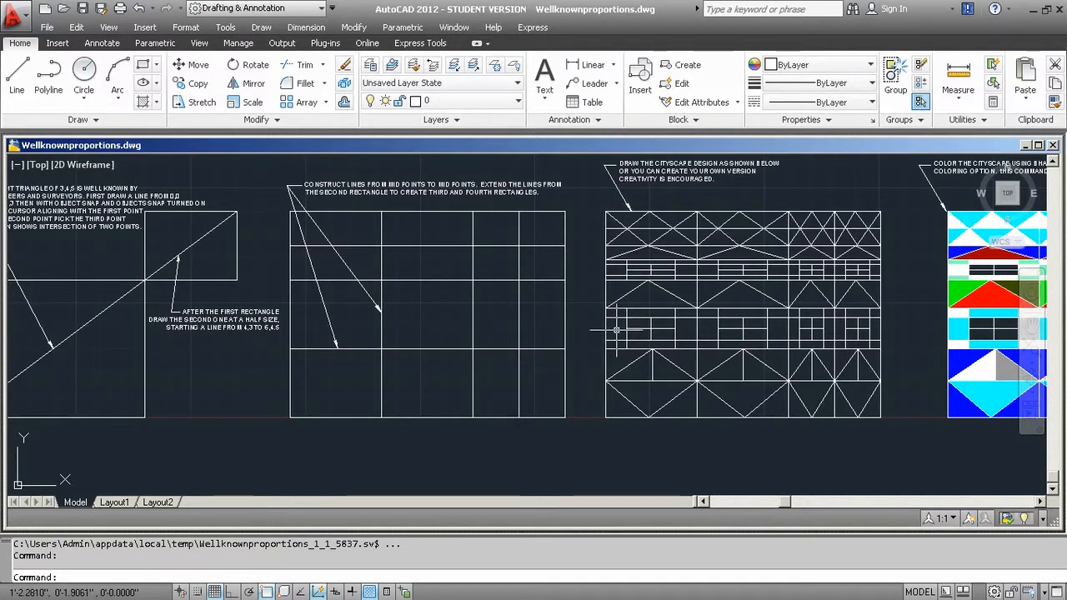
{"action": "middle_click_drag", "start_coordinate": [616, 330], "coordinate": [311, 348]}
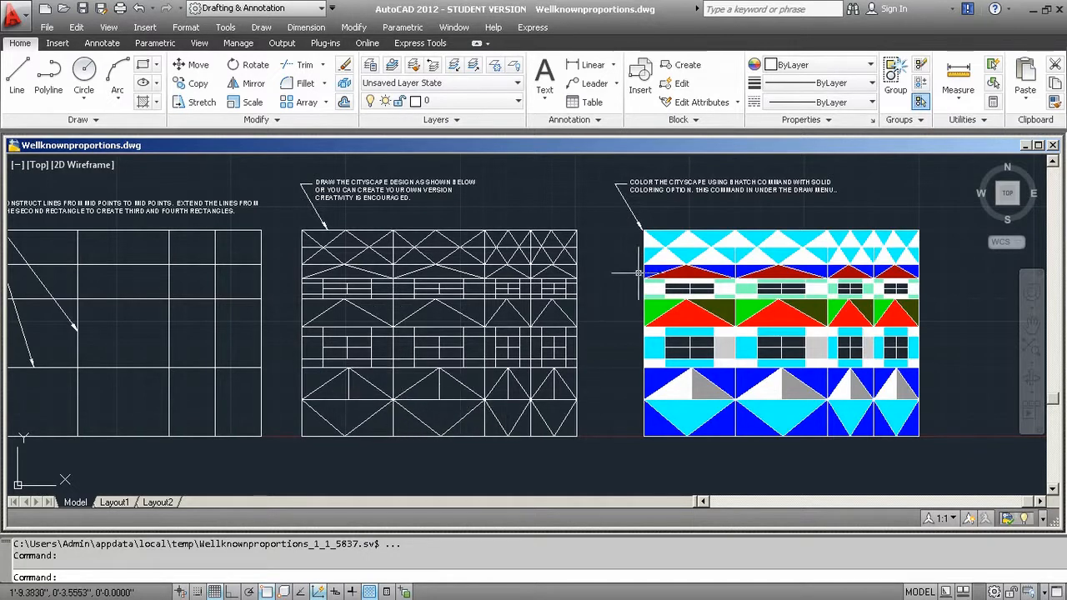
{"action": "middle_click_drag", "start_coordinate": [901, 292], "coordinate": [586, 283]}
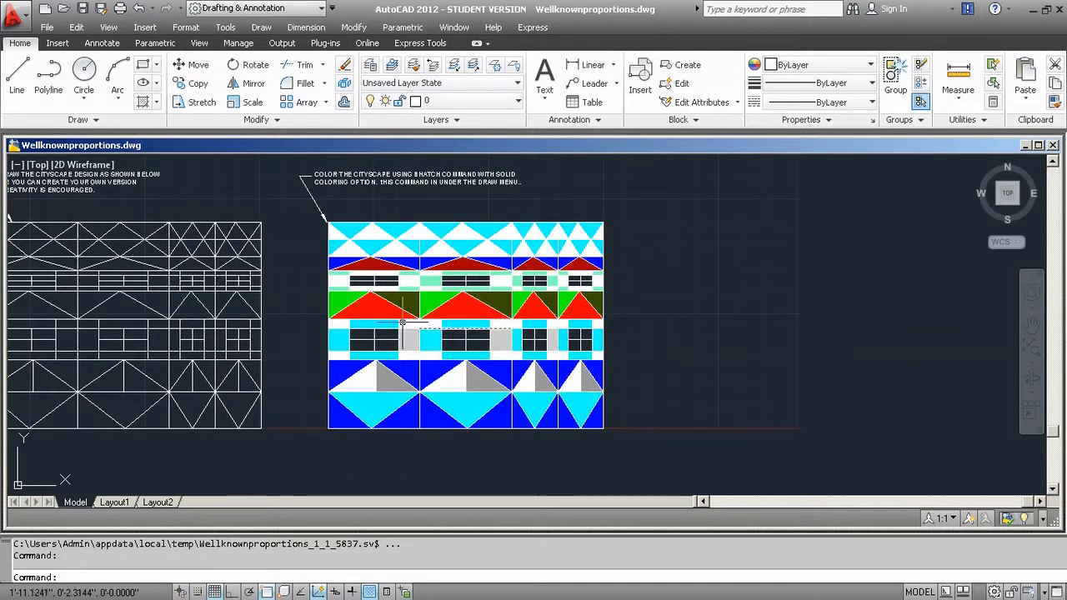
Draw a closed right triangle with lines in the empty area below the first example, using @4<0 and @3<90 for the legs.
{"action": "mouse_move", "coordinate": [312, 329]}
{"action": "middle_mouse_down"}
{"action": "mouse_move", "coordinate": [784, 258]}
{"action": "mouse_move", "coordinate": [1055, 279]}
{"action": "middle_mouse_up"}
{"action": "mouse_move", "coordinate": [465, 370]}
{"action": "middle_mouse_down"}
{"action": "mouse_move", "coordinate": [539, 407]}
{"action": "mouse_move", "coordinate": [572, 395]}
{"action": "mouse_move", "coordinate": [626, 239]}
{"action": "mouse_move", "coordinate": [564, 181]}
{"action": "mouse_move", "coordinate": [589, 174]}
{"action": "middle_mouse_up"}
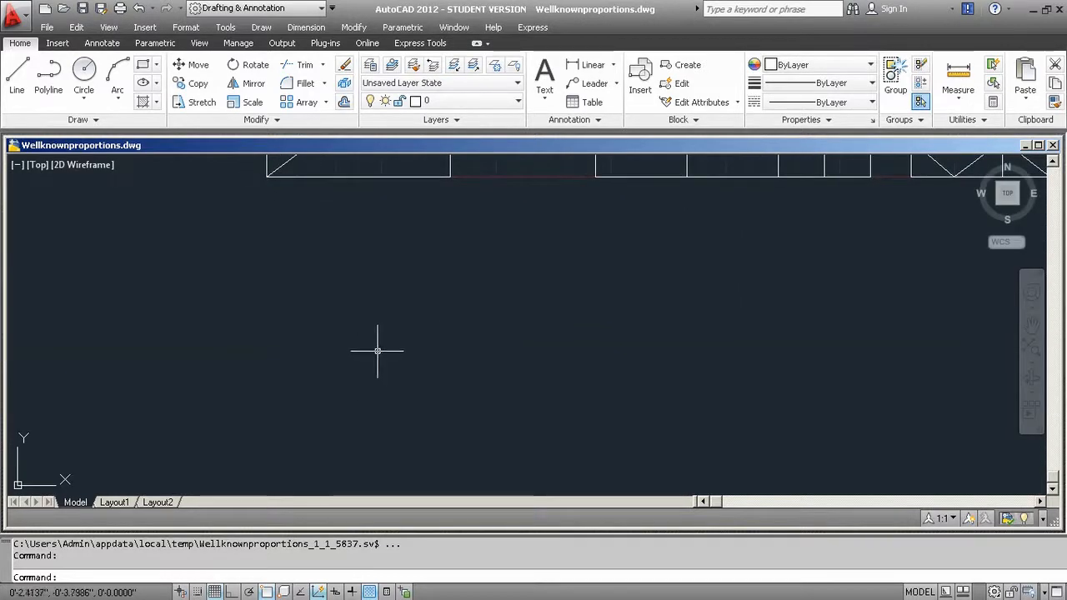
{"action": "left_click", "coordinate": [18, 81]}
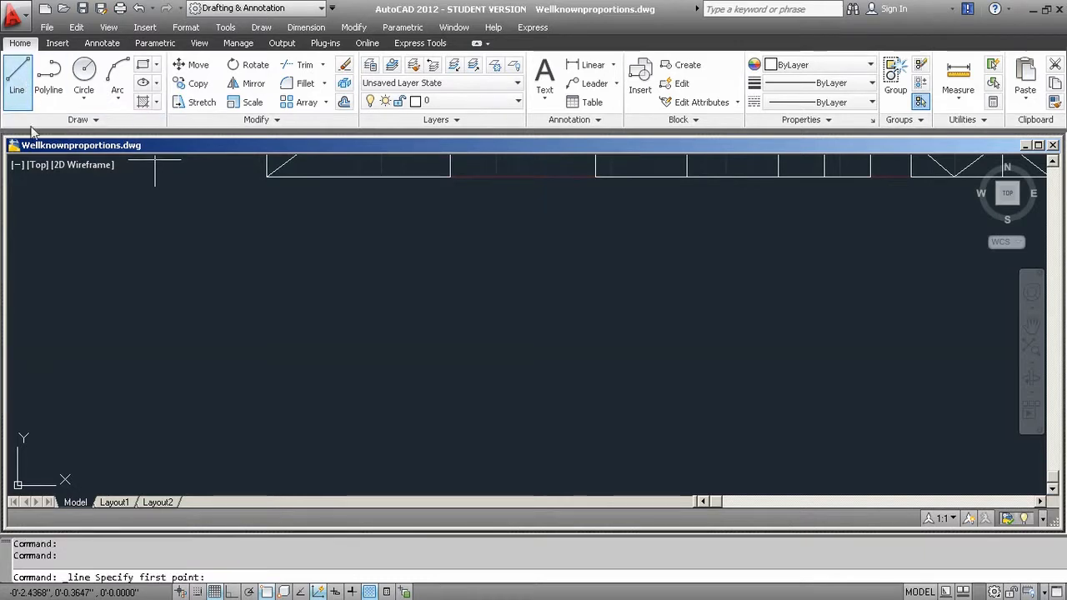
{"action": "left_click", "coordinate": [262, 432]}
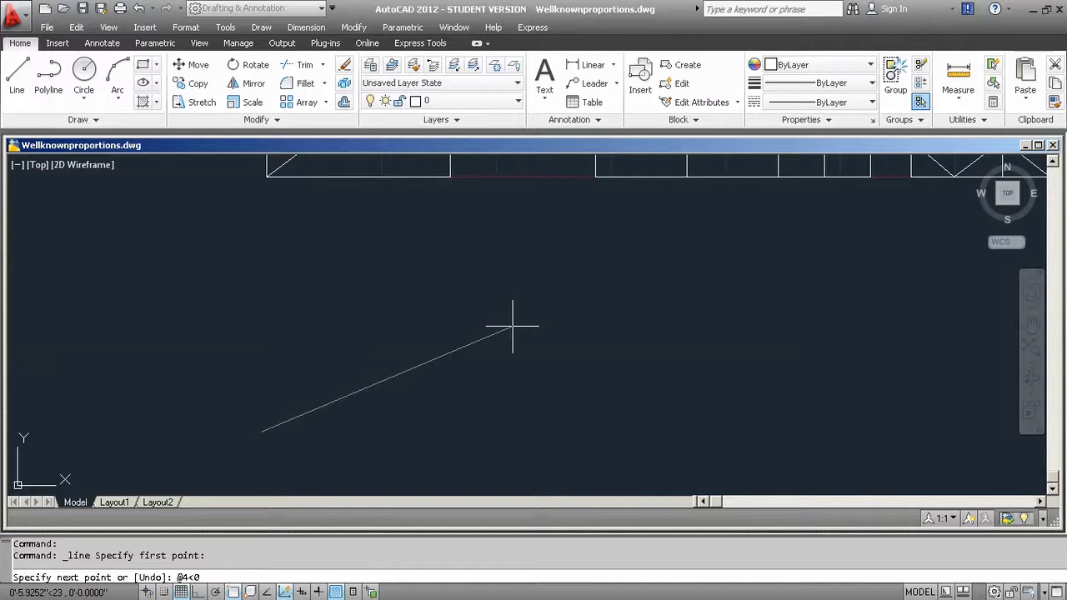
{"action": "key", "text": "Return"}
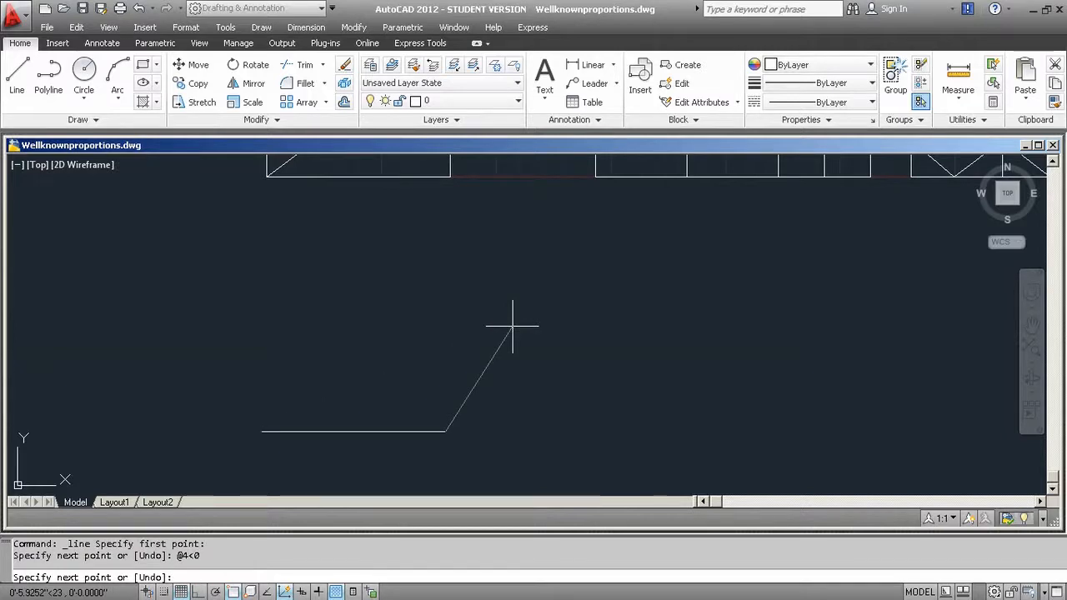
{"action": "type", "text": "@"}
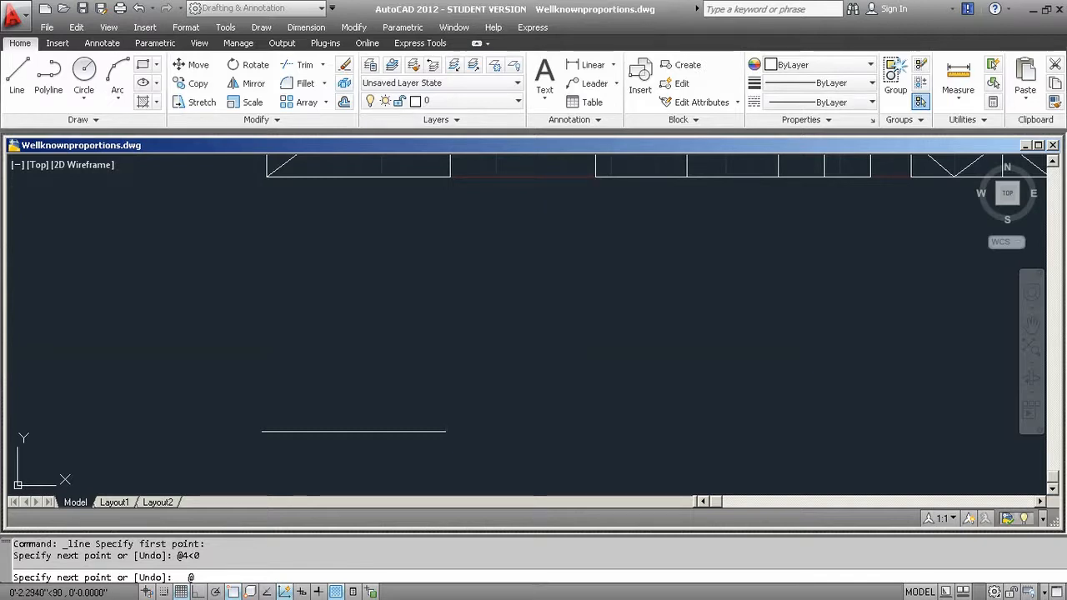
{"action": "type", "text": "3<"}
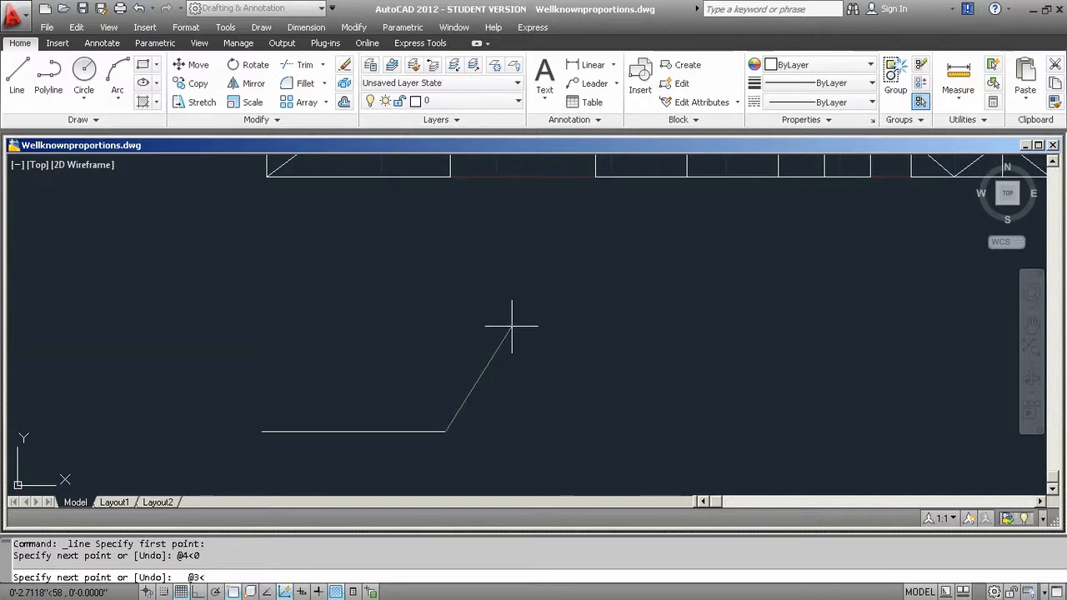
{"action": "key", "text": "Return"}
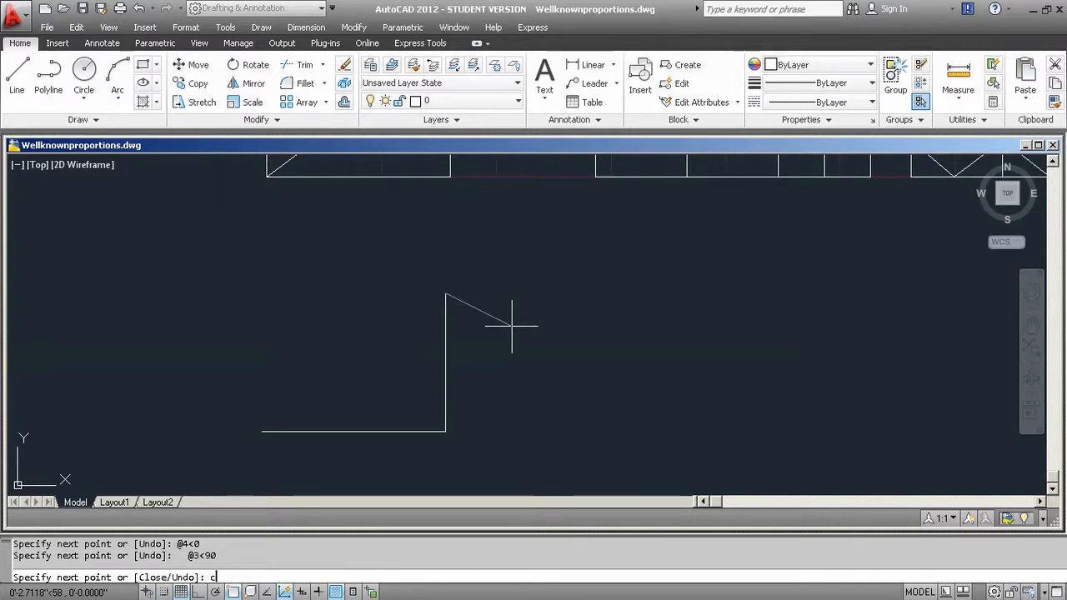
{"action": "key", "text": "Return"}
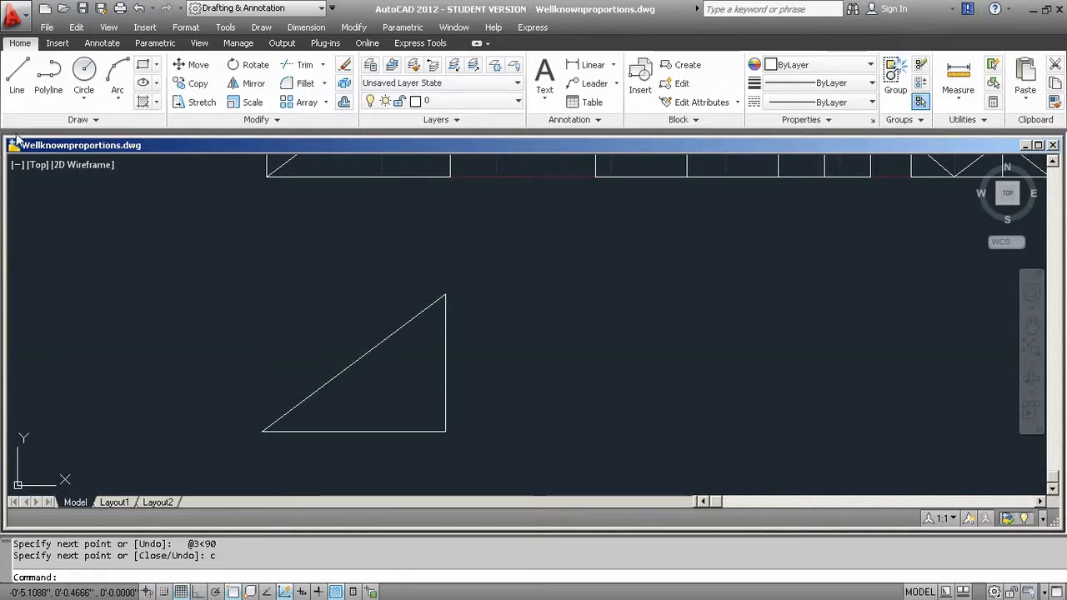
Turn on Object Snap Tracking and draw lines from the triangle's apex through the aligned upper-left corner to its lower-left corner, completing the rectangle.
{"action": "left_click", "coordinate": [17, 75]}
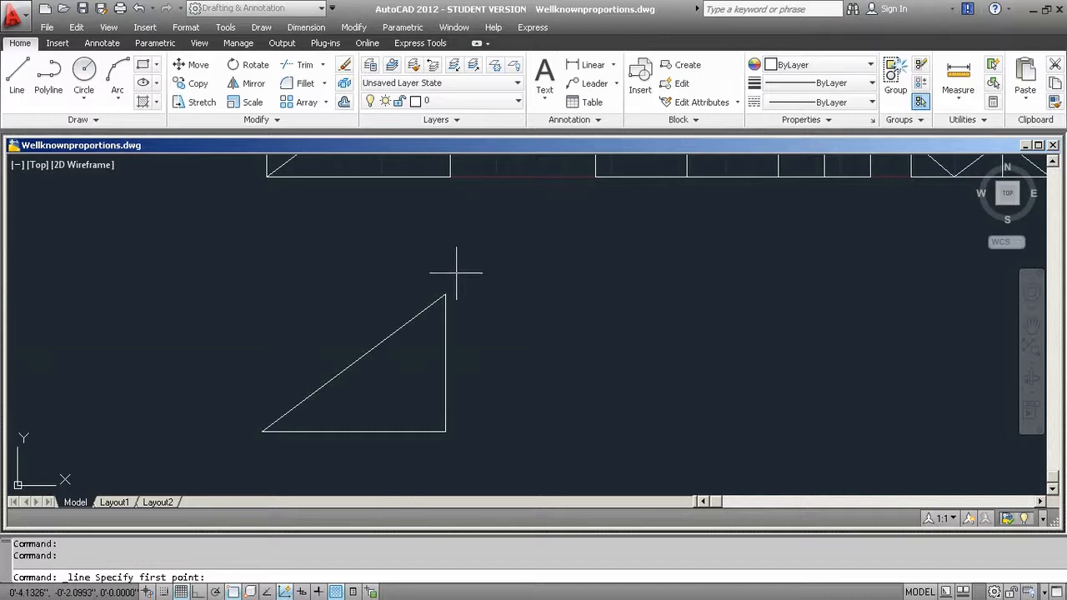
{"action": "left_click", "coordinate": [446, 295]}
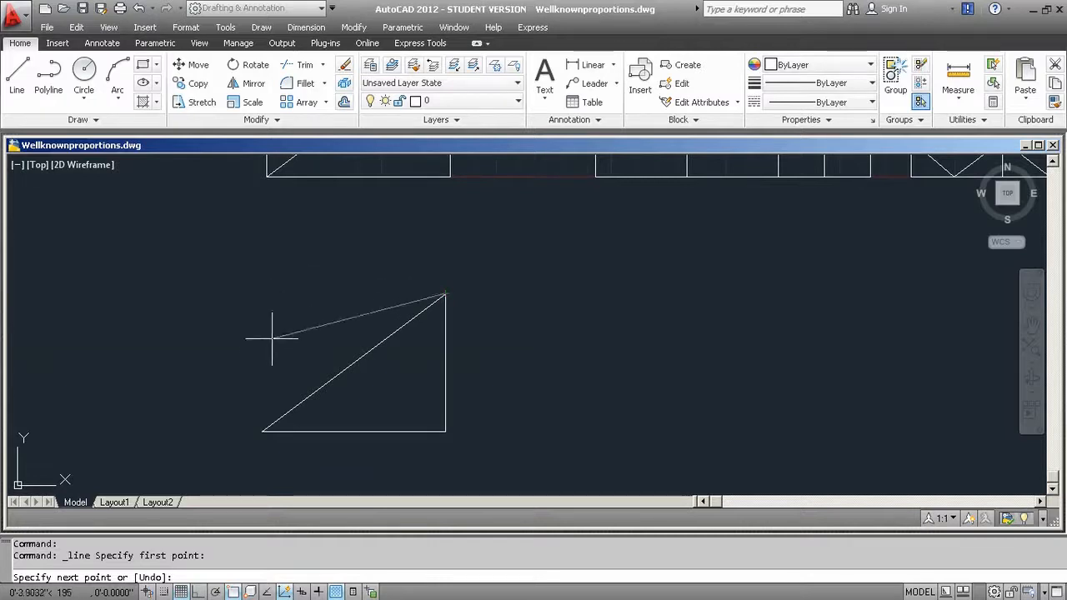
{"action": "left_click", "coordinate": [267, 592]}
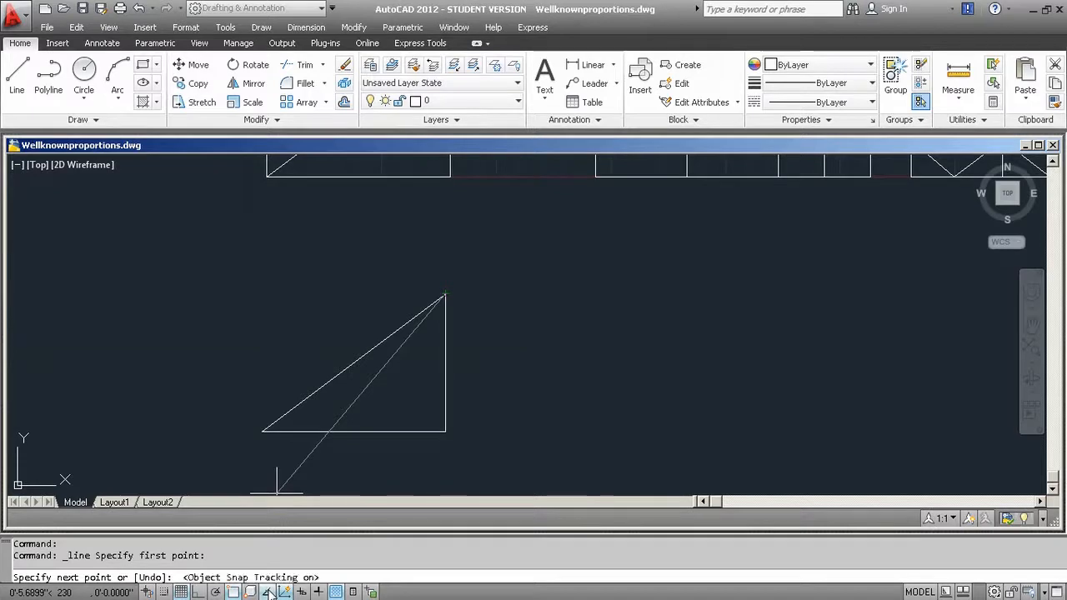
{"action": "mouse_move", "coordinate": [264, 431]}
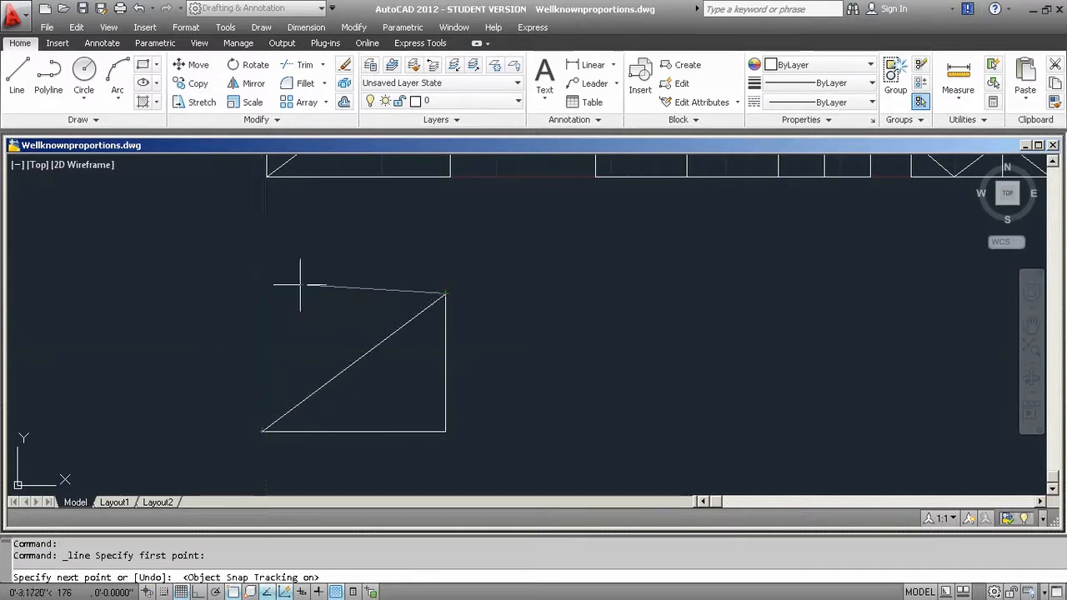
{"action": "mouse_move", "coordinate": [444, 294]}
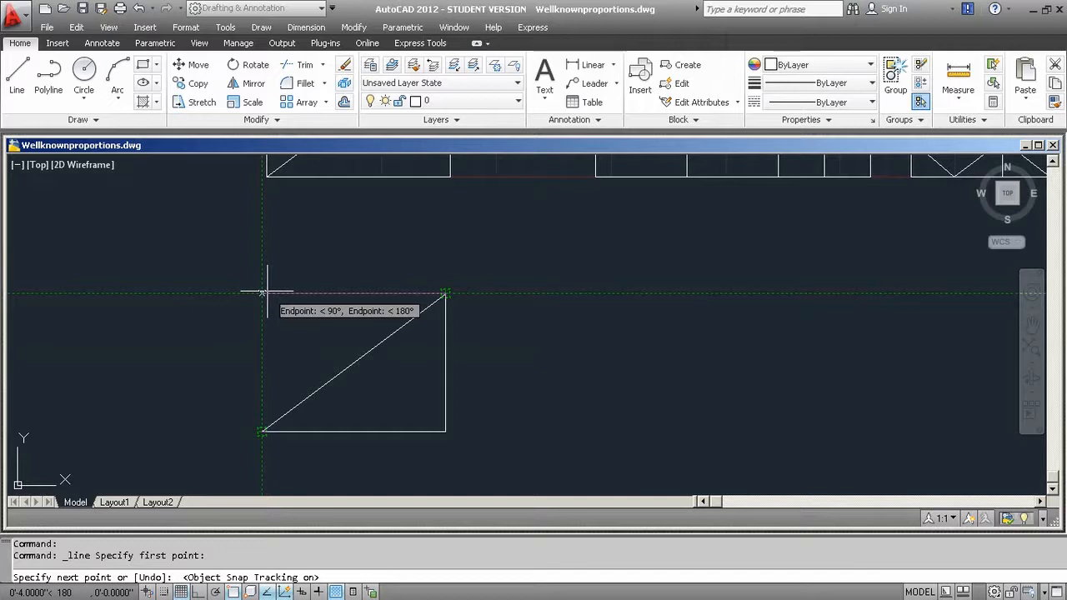
{"action": "left_click", "coordinate": [264, 294]}
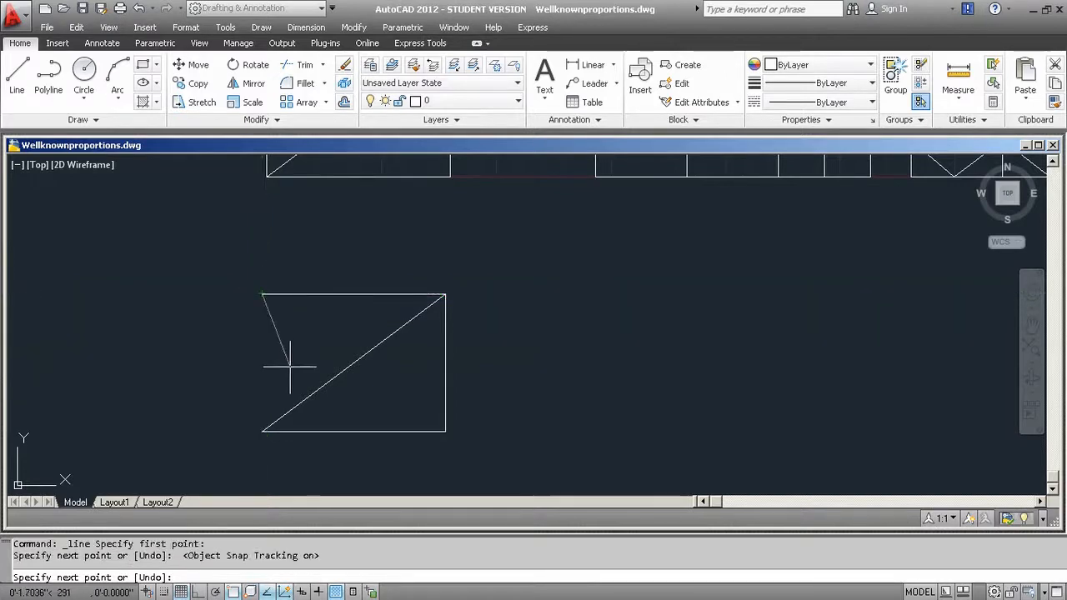
{"action": "left_click", "coordinate": [262, 431]}
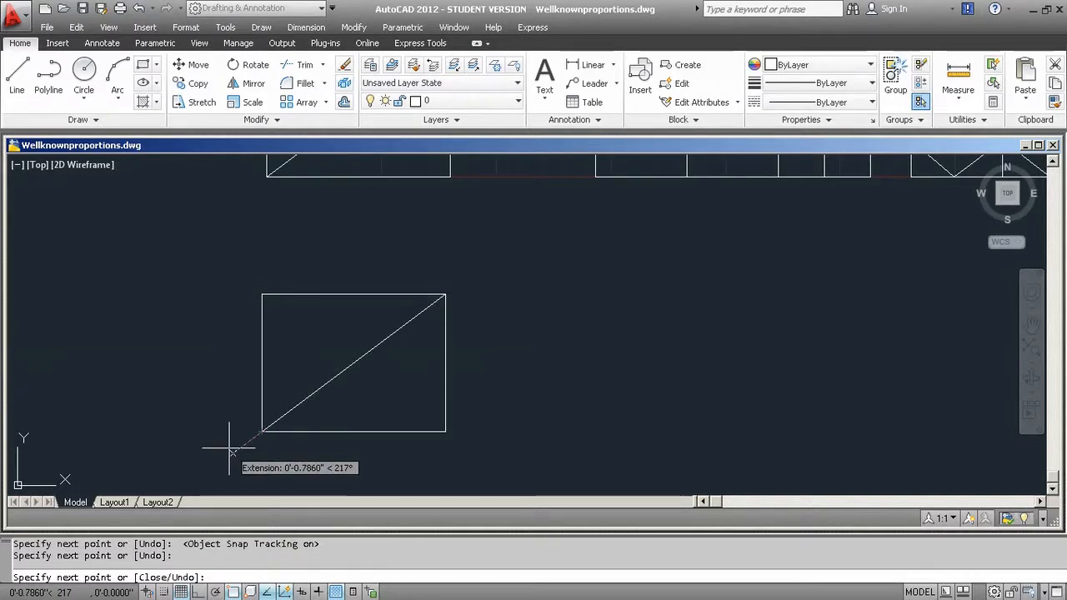
{"action": "key", "text": "Return"}
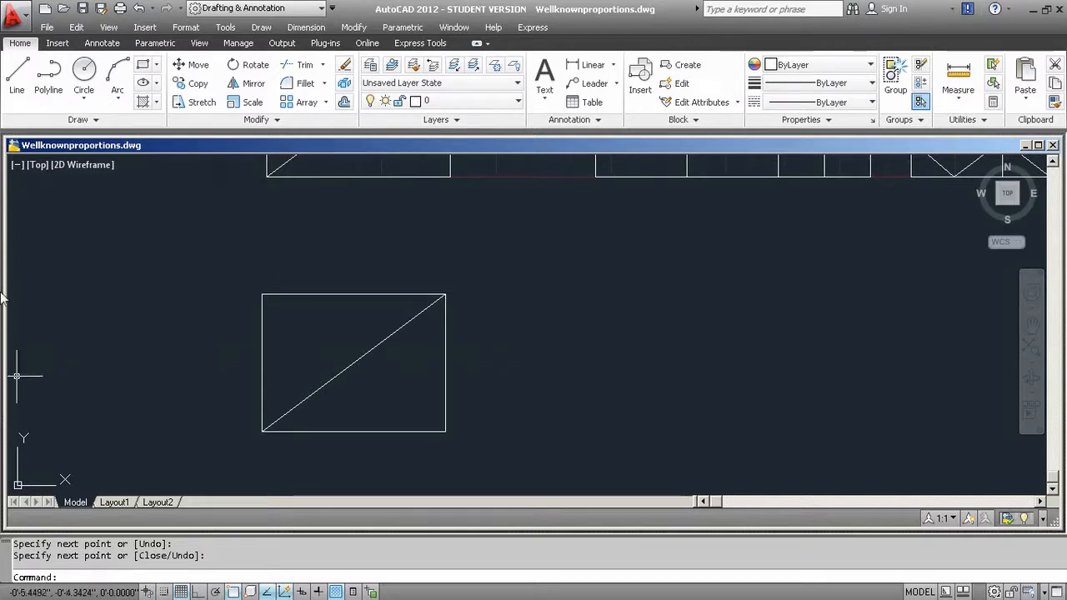
Draw a half-size second rectangle from the first rectangle's upper-right corner, with its opposite corner at @2,1.5.
{"action": "middle_click_drag", "start_coordinate": [503, 245], "coordinate": [465, 281]}
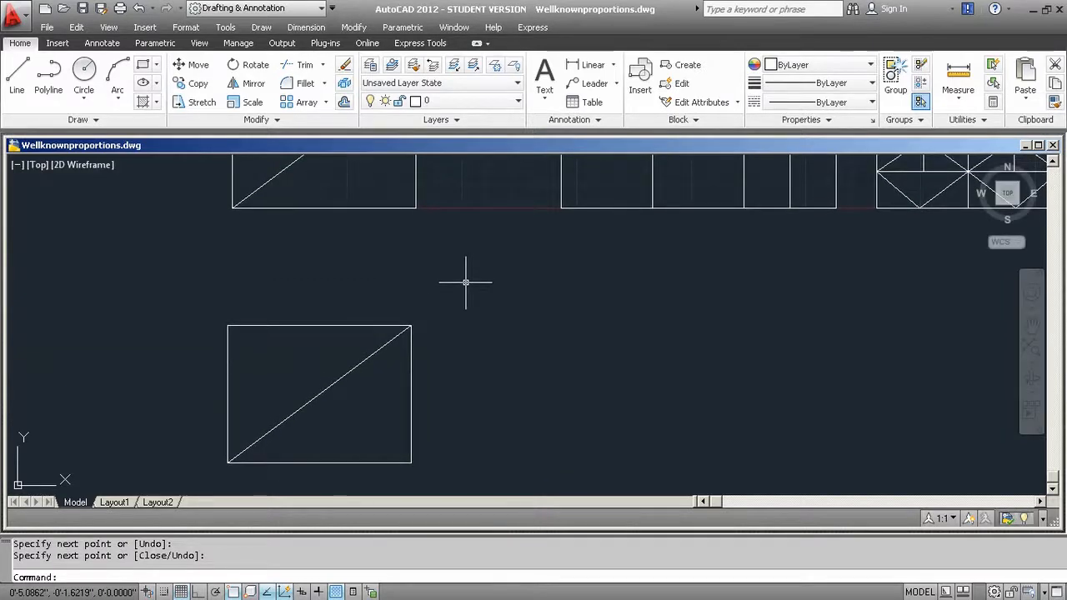
{"action": "left_click", "coordinate": [143, 66]}
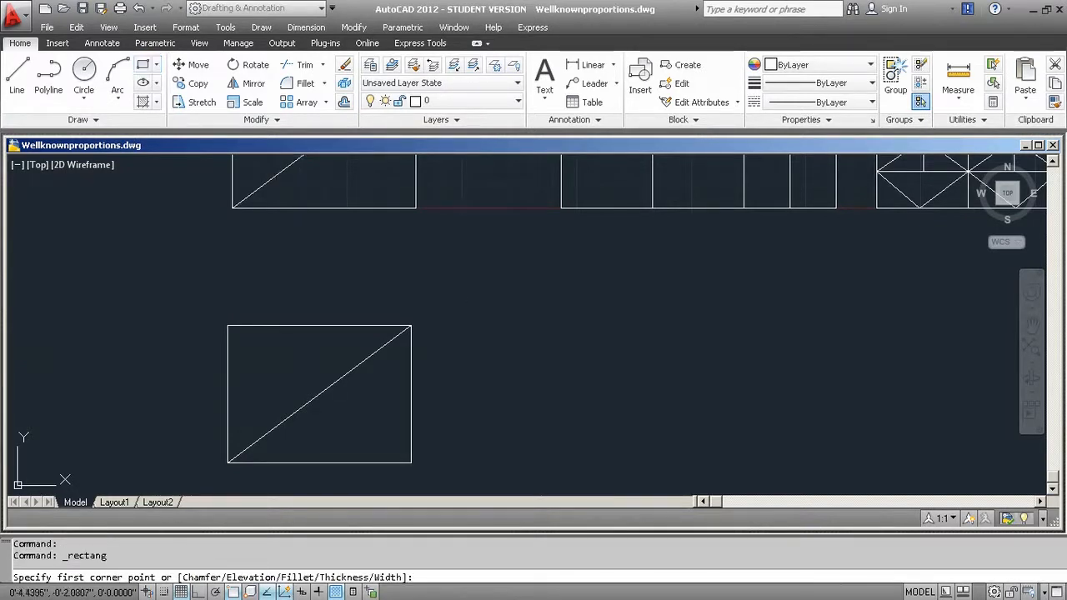
{"action": "left_click", "coordinate": [411, 325]}
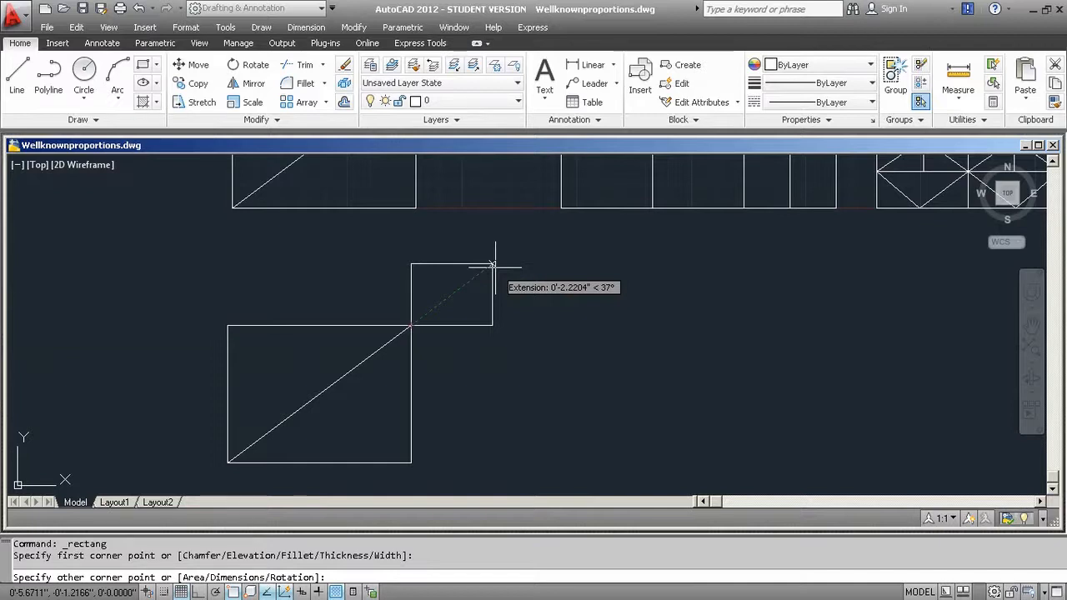
{"action": "type", "text": "@2,"}
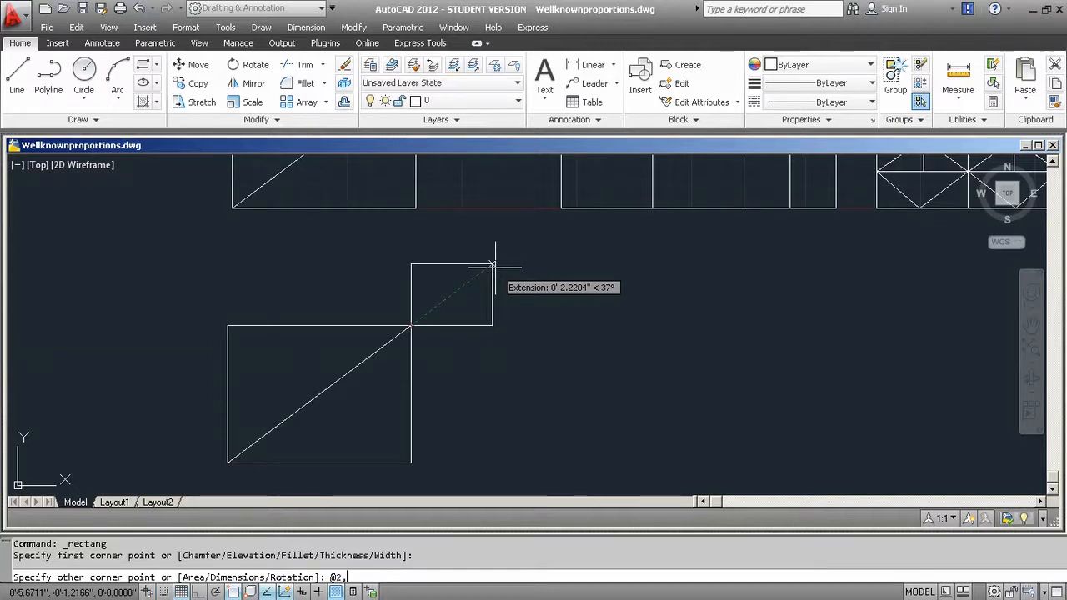
{"action": "type", "text": "1.5"}
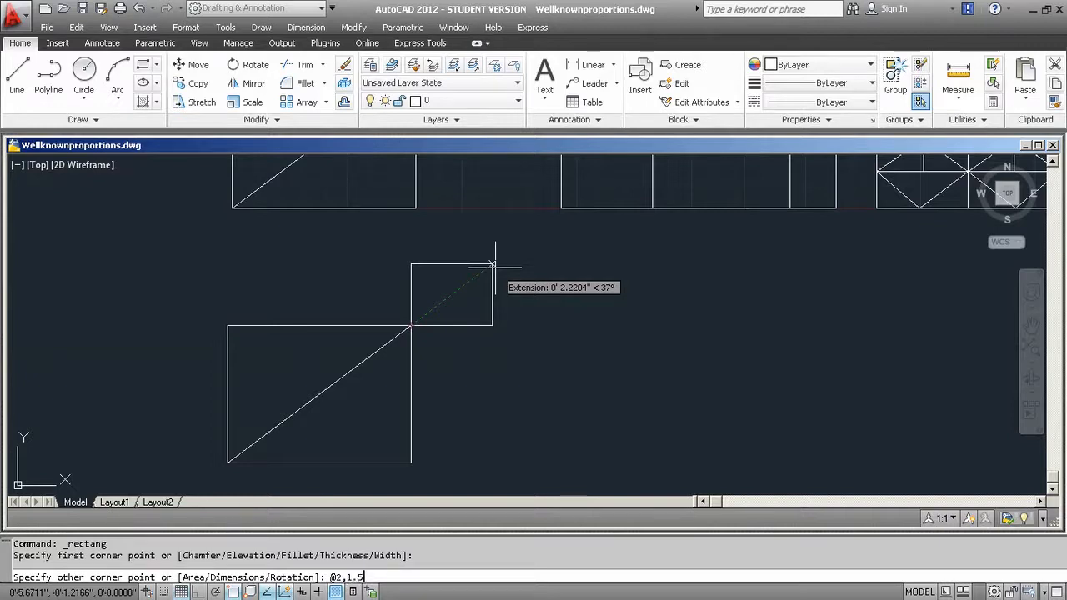
{"action": "key", "text": "Return"}
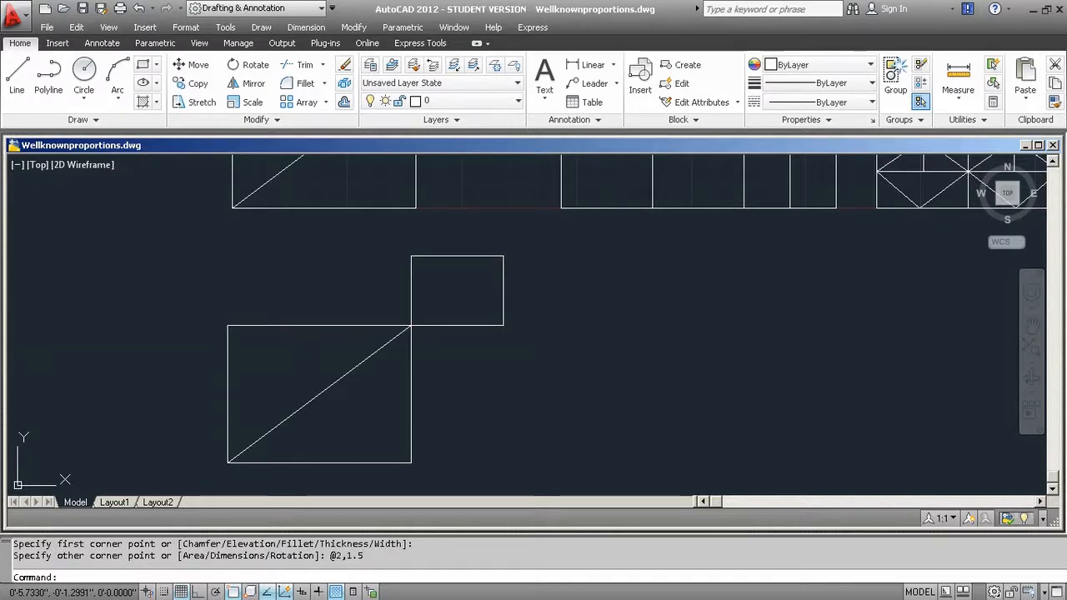
Erase the large rectangle's diagonal and draw lines enclosing the area above it, from the small rectangle's upper-left corner to the large rectangle's upper-left corner.
{"action": "left_click", "coordinate": [346, 372]}
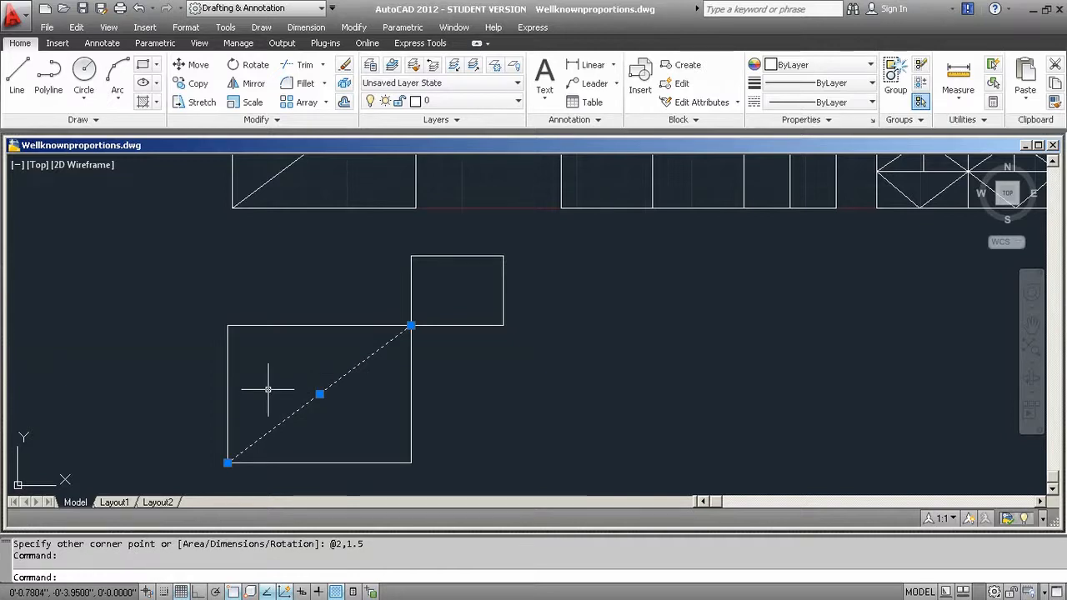
{"action": "key", "text": "Delete"}
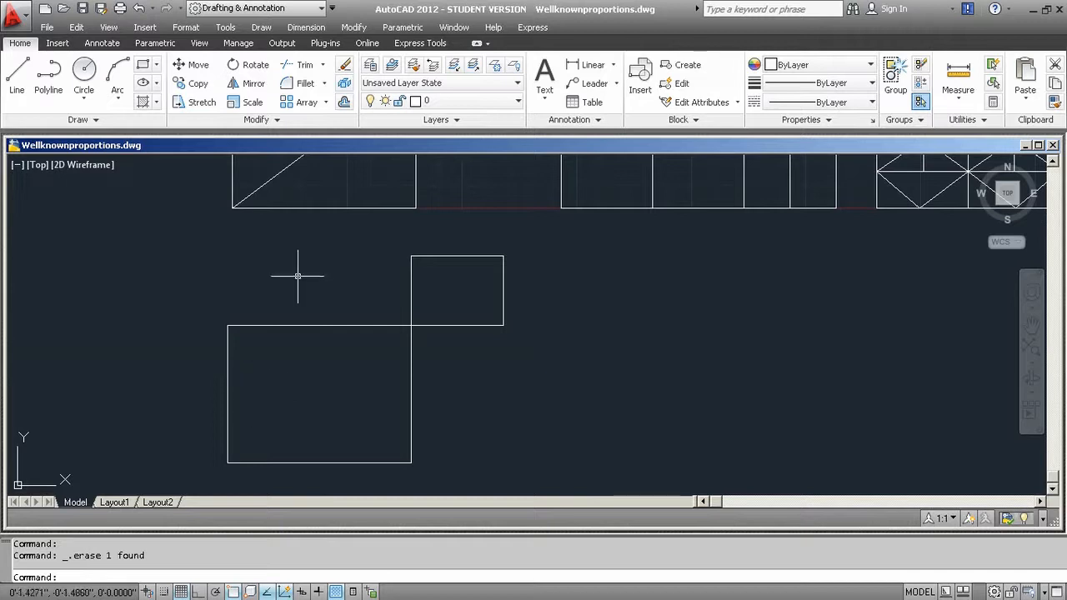
{"action": "left_click", "coordinate": [18, 73]}
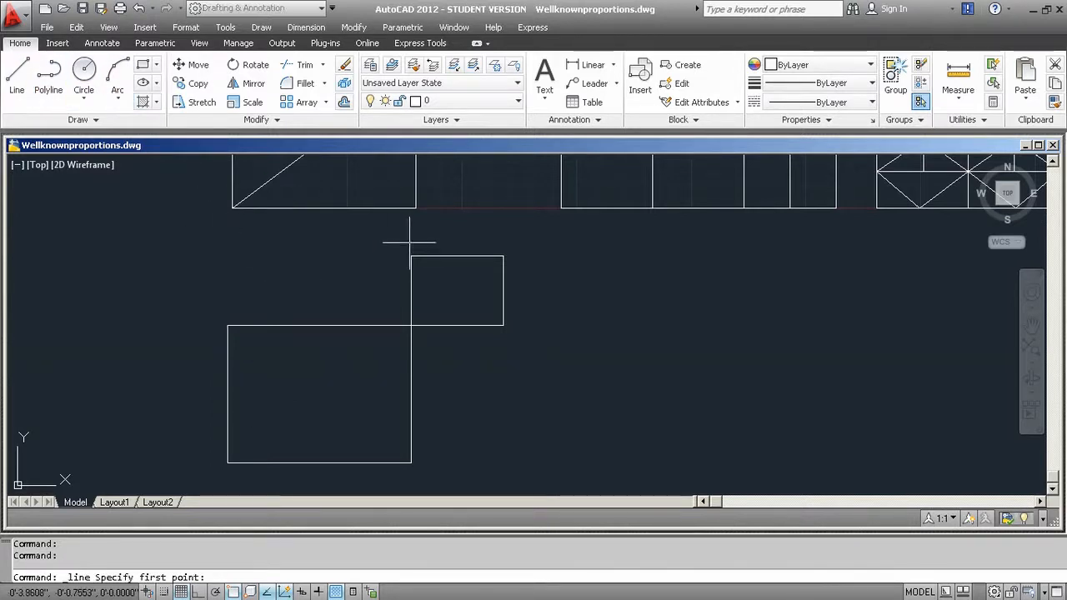
{"action": "left_click", "coordinate": [411, 256]}
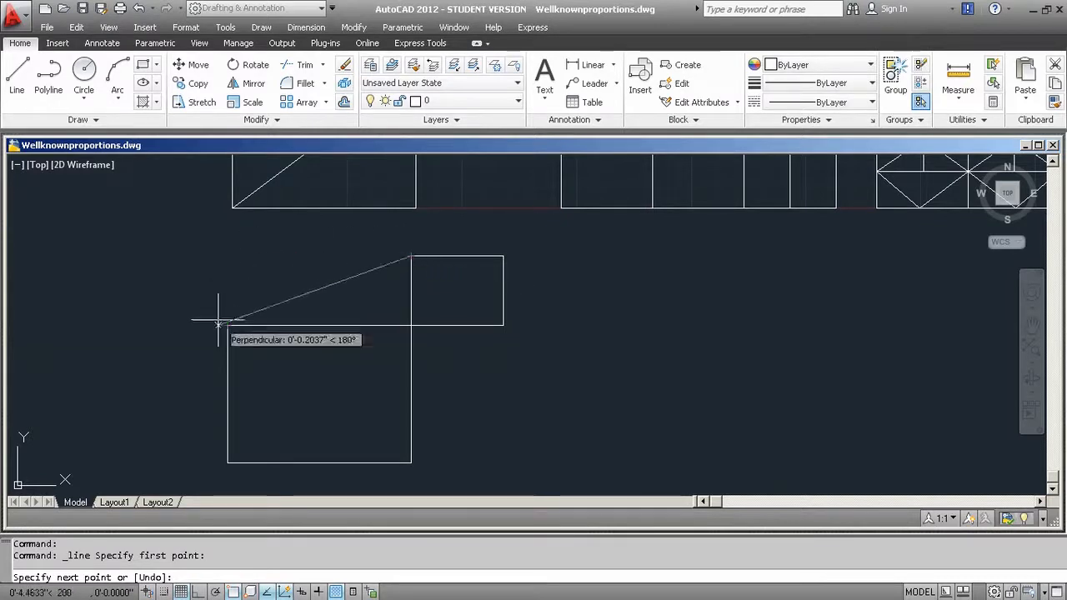
{"action": "left_click", "coordinate": [227, 256]}
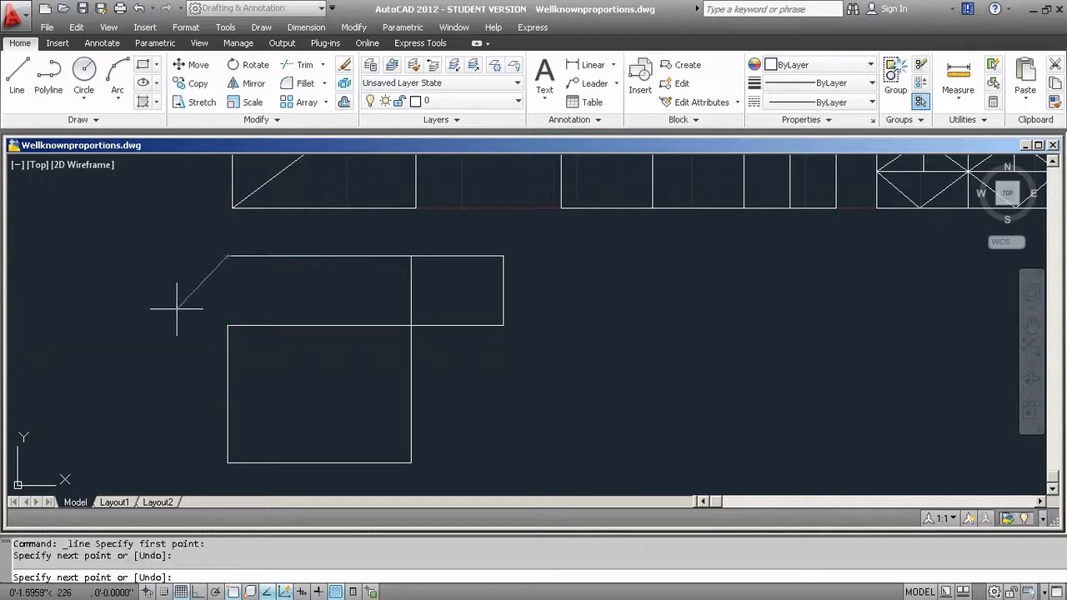
{"action": "left_click", "coordinate": [228, 325]}
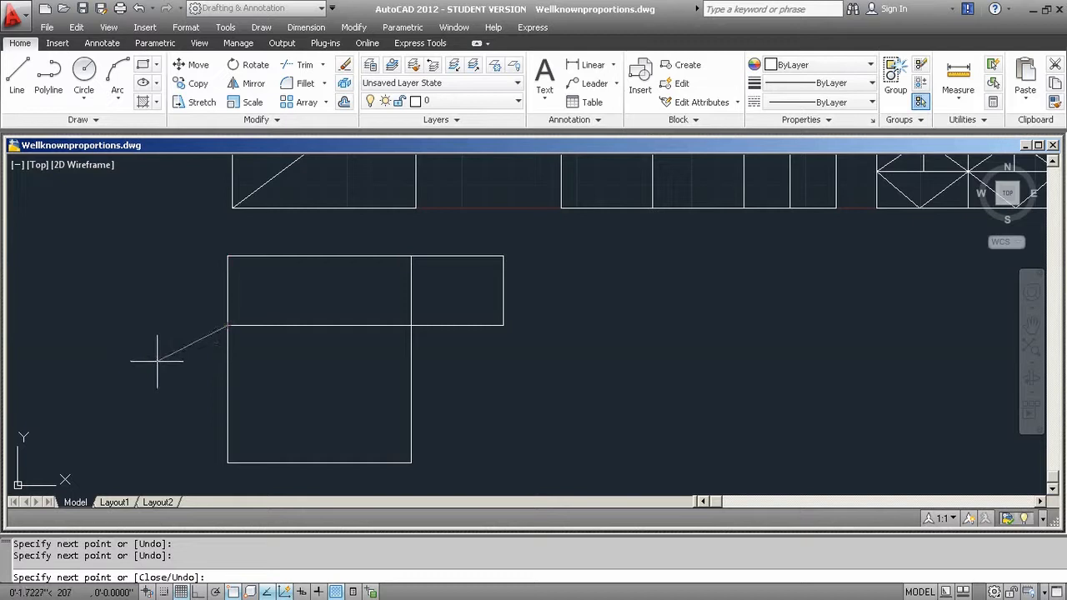
{"action": "key", "text": "Return"}
Draw lines from the large rectangle's lower-right corner through the aligned outer corner up to the small rectangle's lower-right corner.
{"action": "key", "text": "Return"}
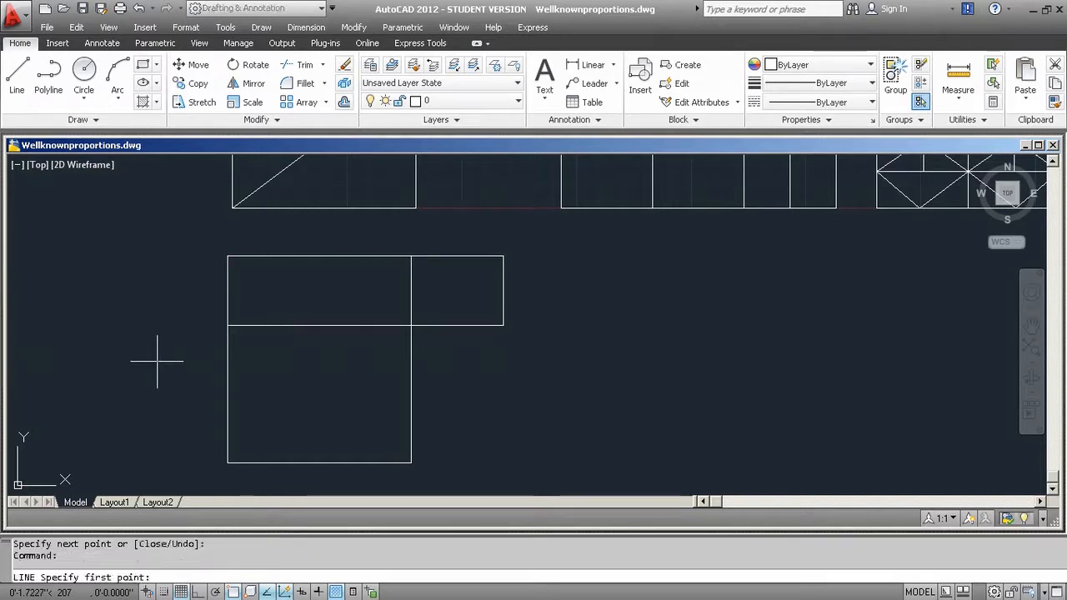
{"action": "left_click", "coordinate": [411, 462]}
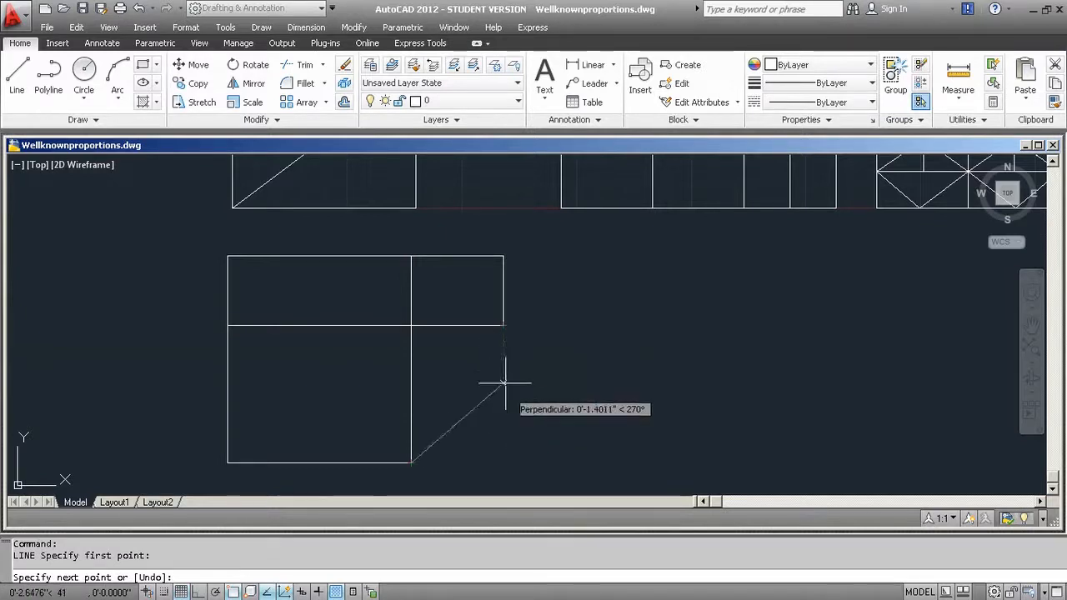
{"action": "left_click", "coordinate": [504, 463]}
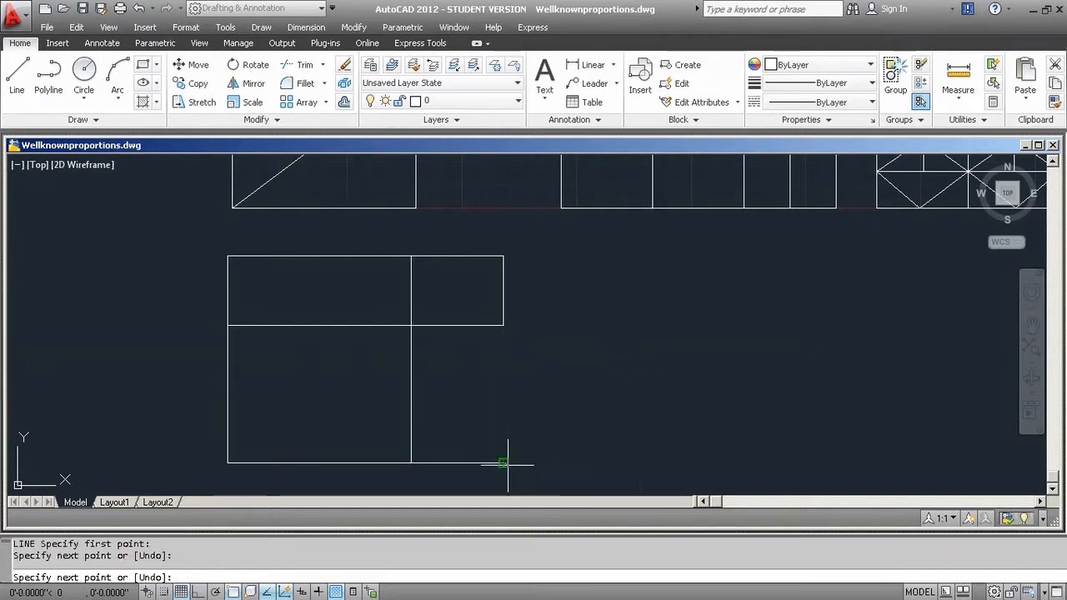
{"action": "left_click", "coordinate": [503, 326]}
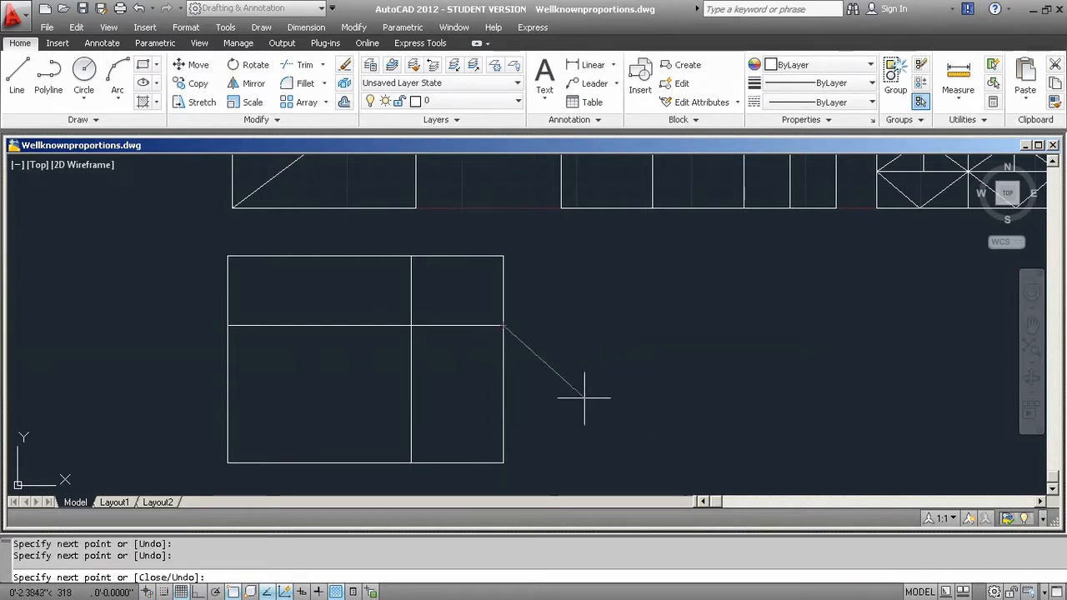
{"action": "key", "text": "Return"}
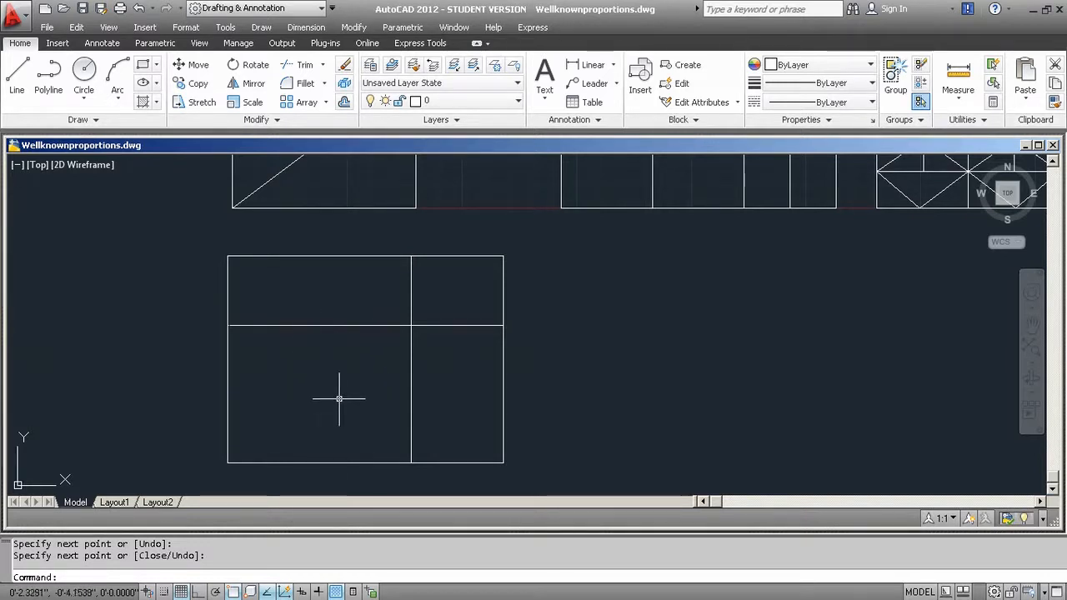
Review the object snap modes and draw a vertical line between the midpoints of the large lower-left rectangle's top and bottom edges.
{"action": "left_click", "coordinate": [17, 84]}
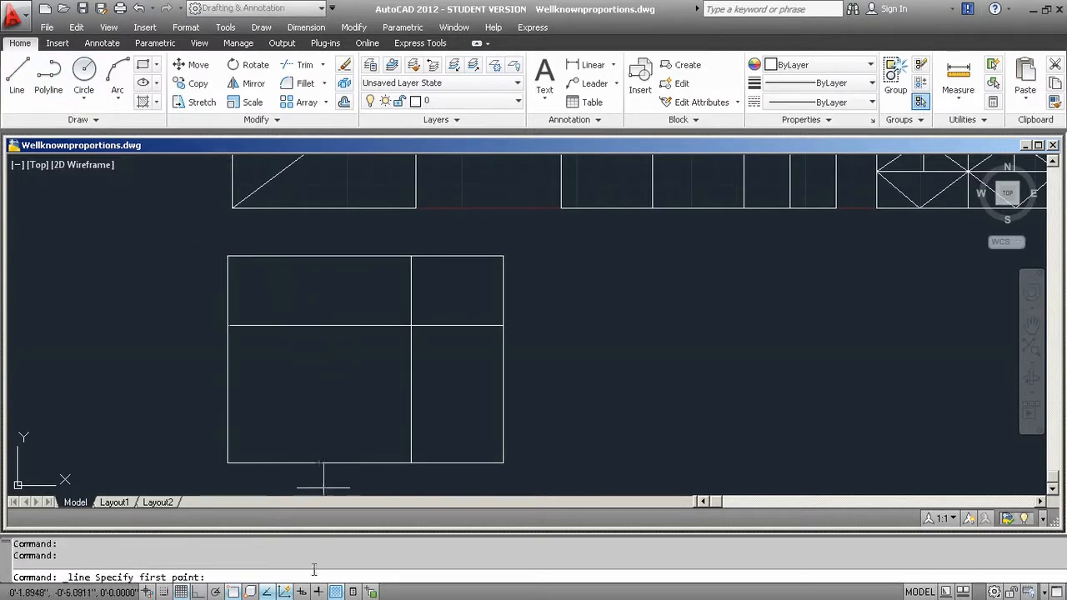
{"action": "right_click", "coordinate": [234, 592]}
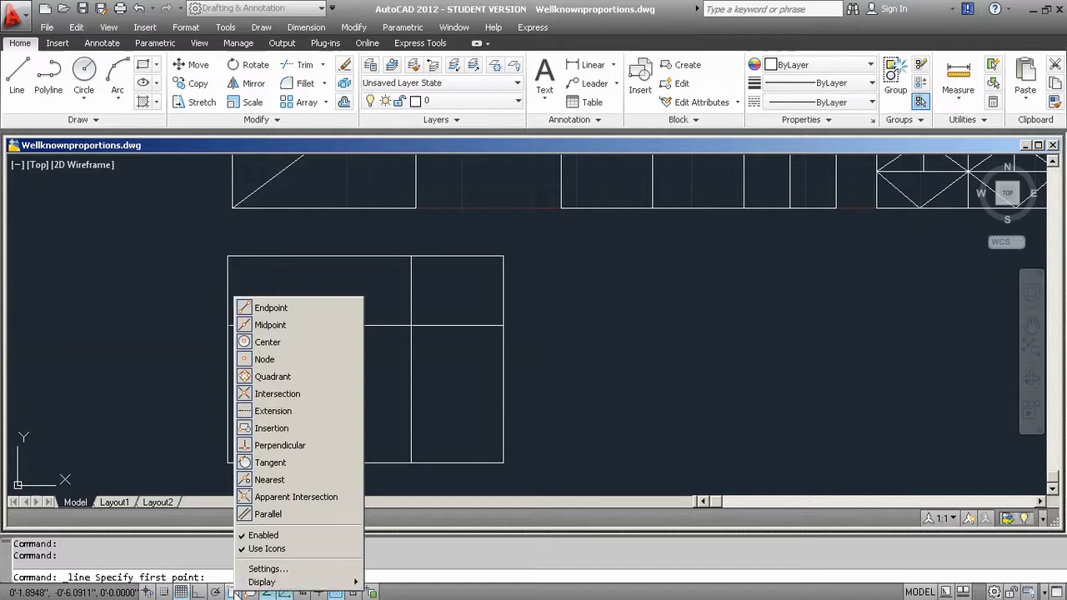
{"action": "left_click", "coordinate": [259, 567]}
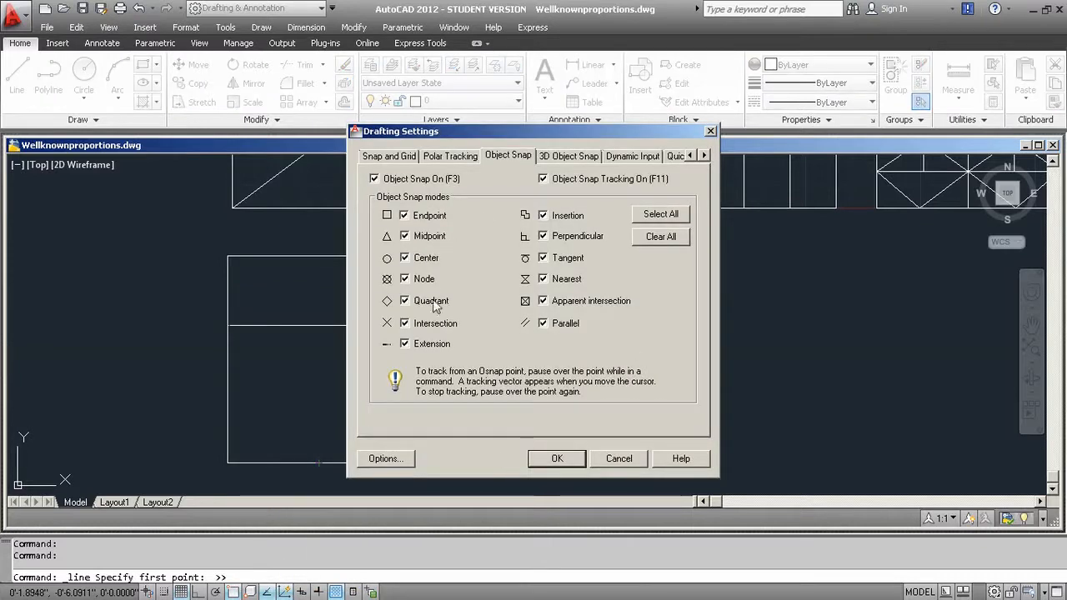
{"action": "left_click", "coordinate": [557, 459]}
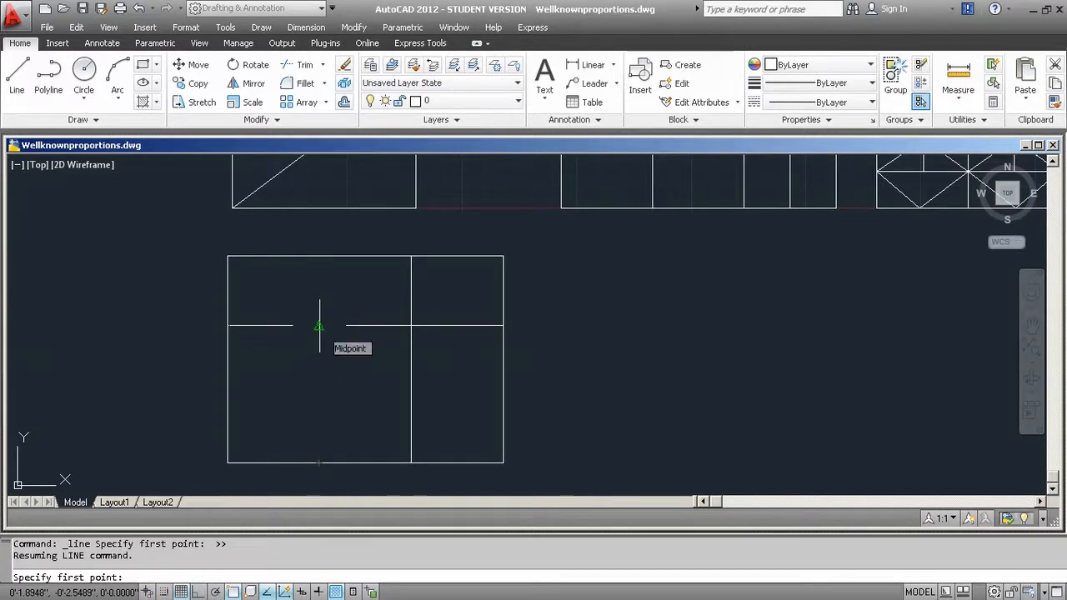
{"action": "left_click", "coordinate": [319, 325]}
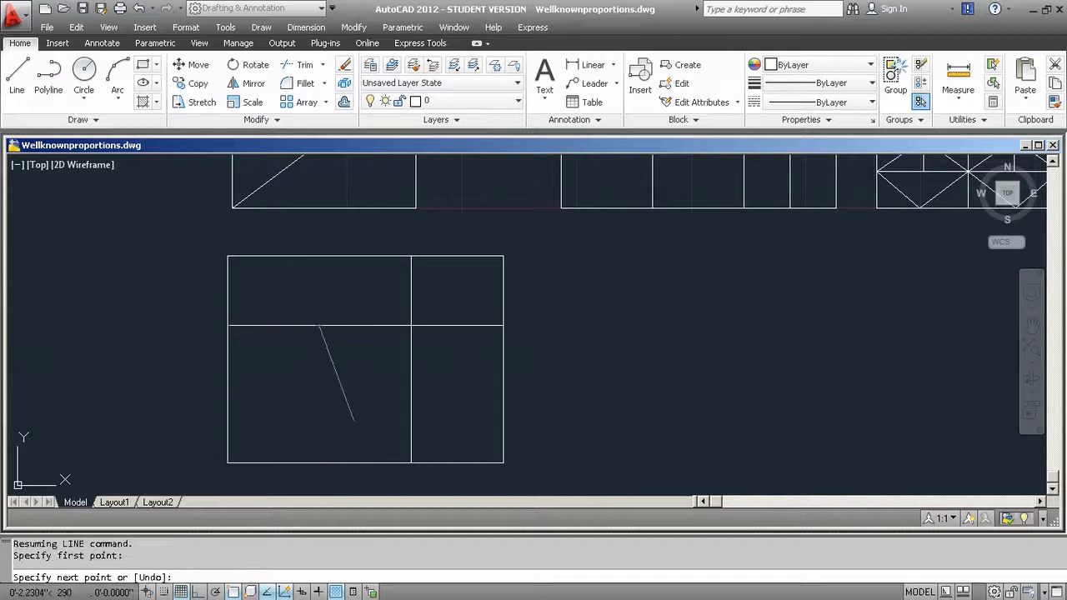
{"action": "left_click", "coordinate": [323, 457]}
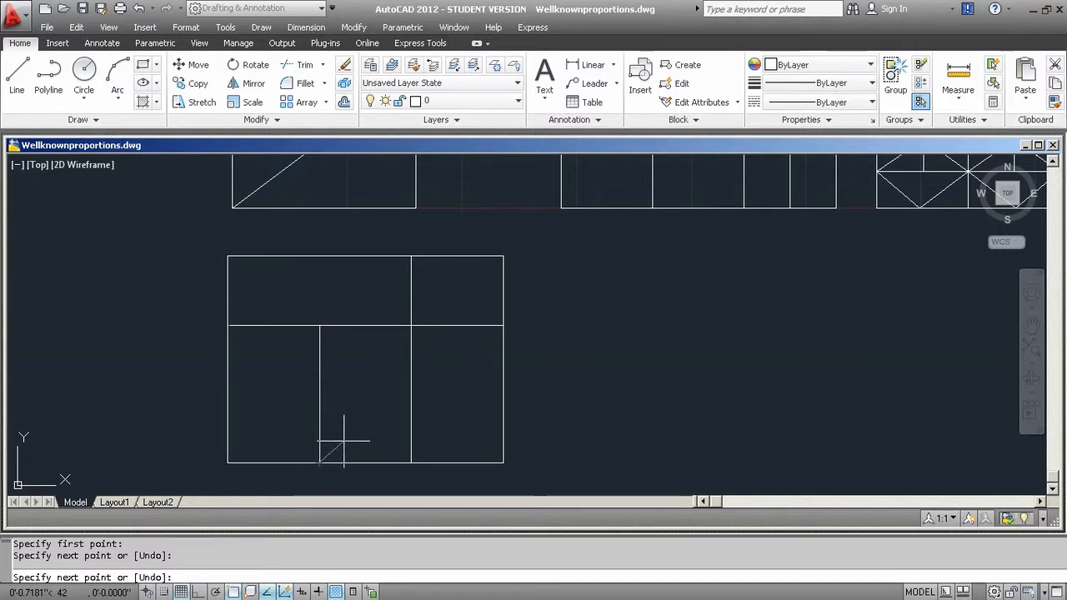
{"action": "key", "text": "Return"}
Draw a horizontal line between the midpoints of the large lower-left rectangle's left and right edges.
{"action": "key", "text": "Return"}
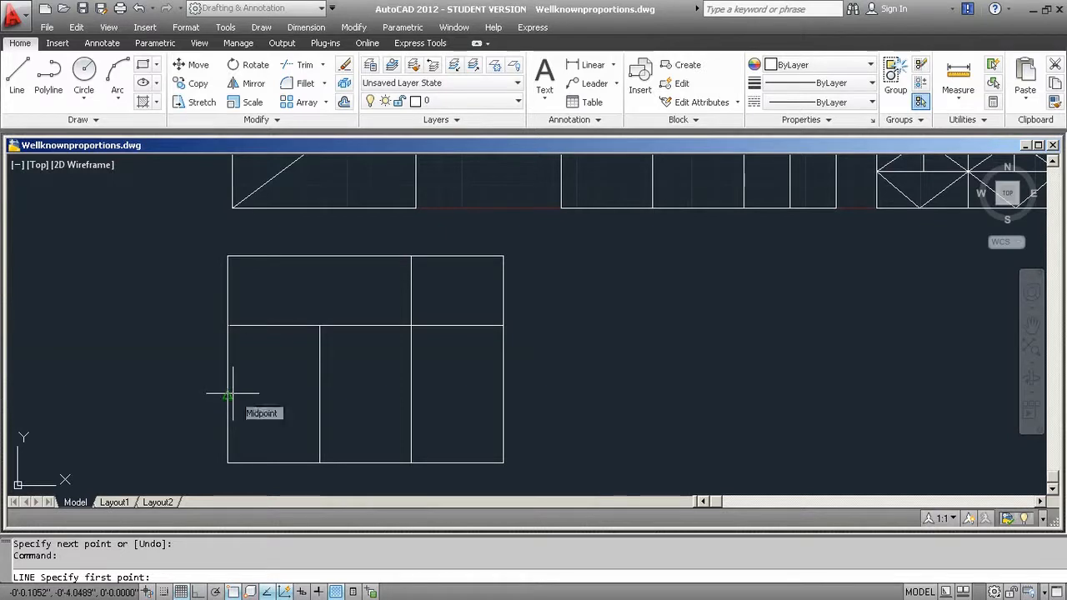
{"action": "left_click", "coordinate": [233, 394]}
{"action": "left_click", "coordinate": [411, 393]}
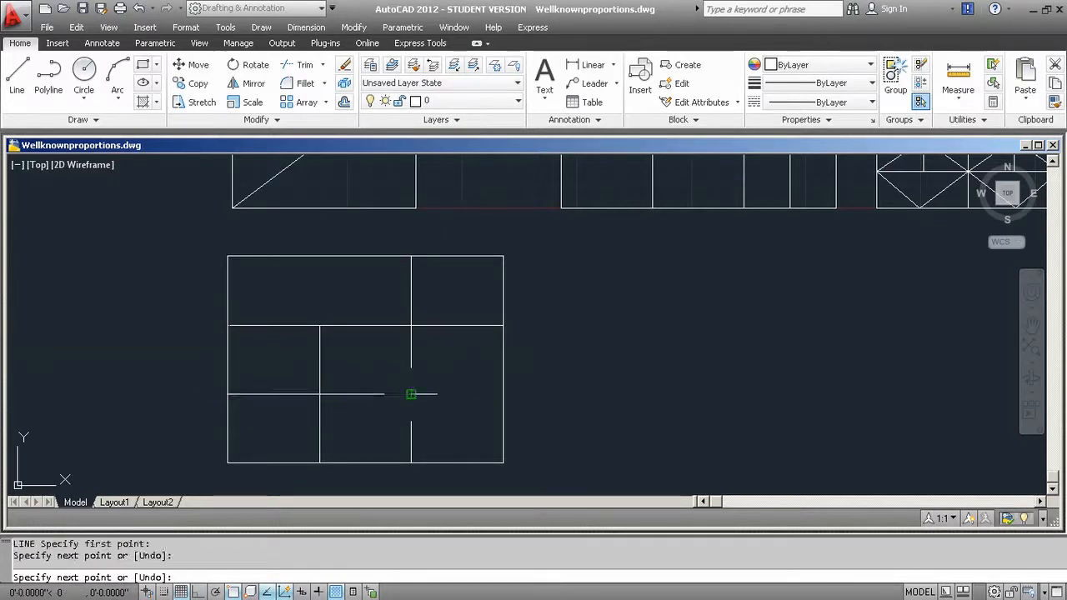
{"action": "key", "text": "Return"}
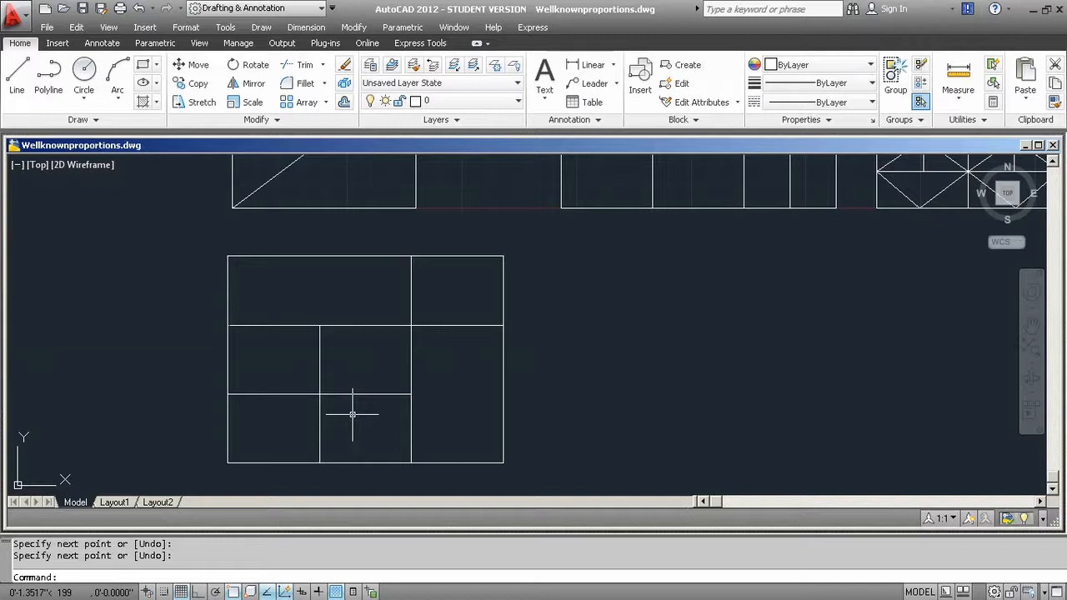
Divide the lower-right rectangle into quarters with a vertical and a horizontal line through its edge midpoints.
{"action": "key", "text": "Return"}
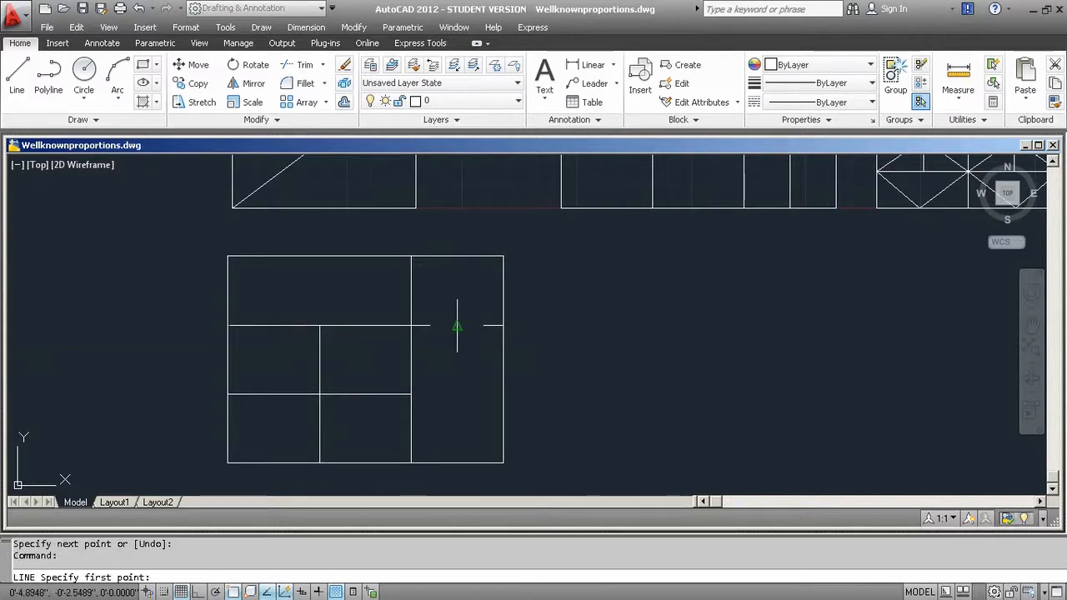
{"action": "left_click", "coordinate": [457, 325]}
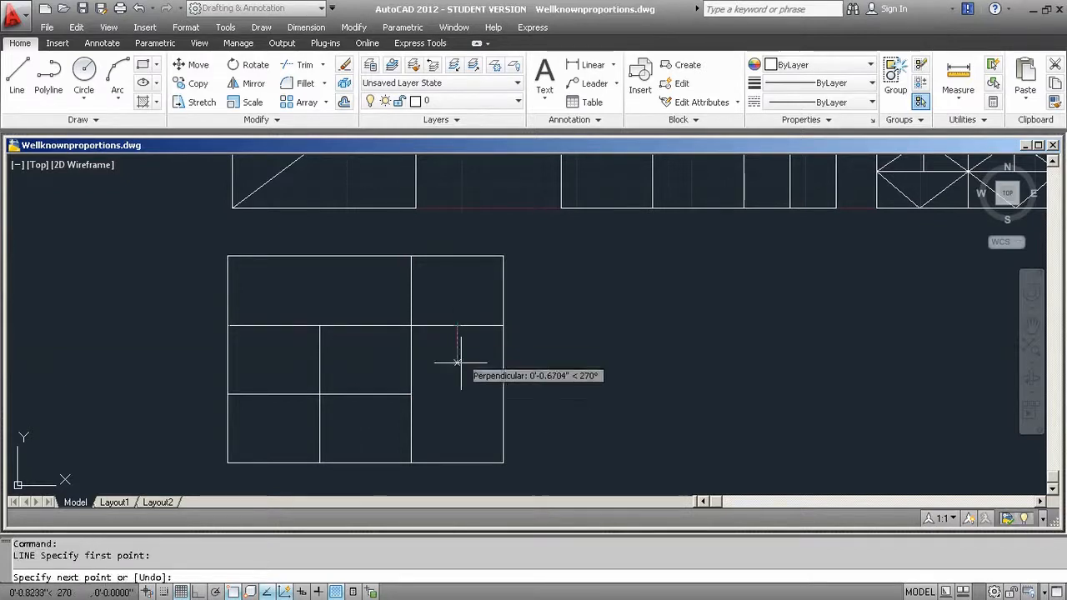
{"action": "left_click", "coordinate": [456, 463]}
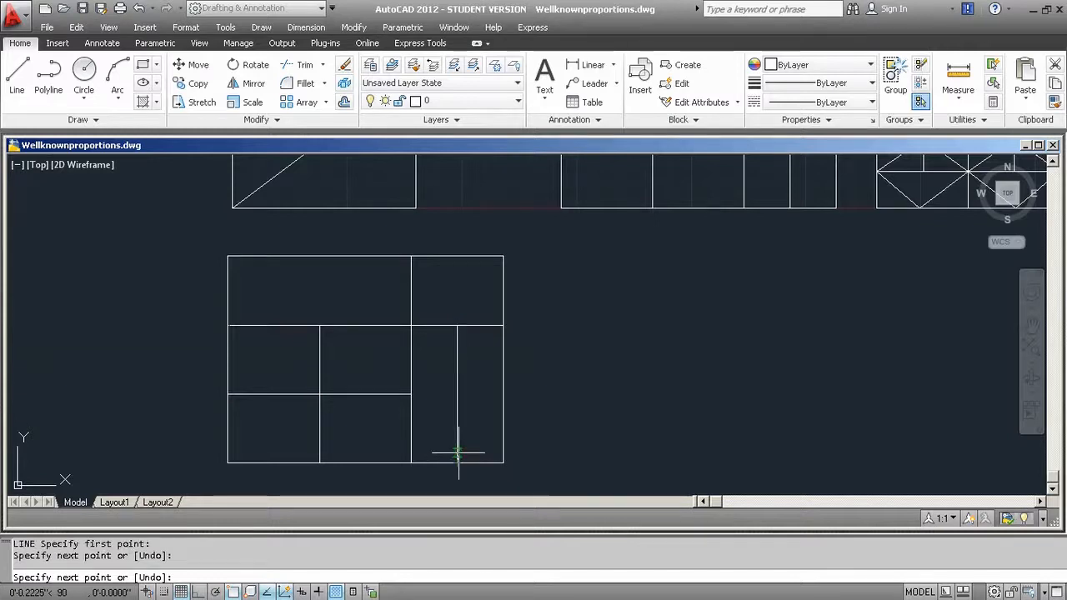
{"action": "key", "text": "Return"}
{"action": "key", "text": "Return"}
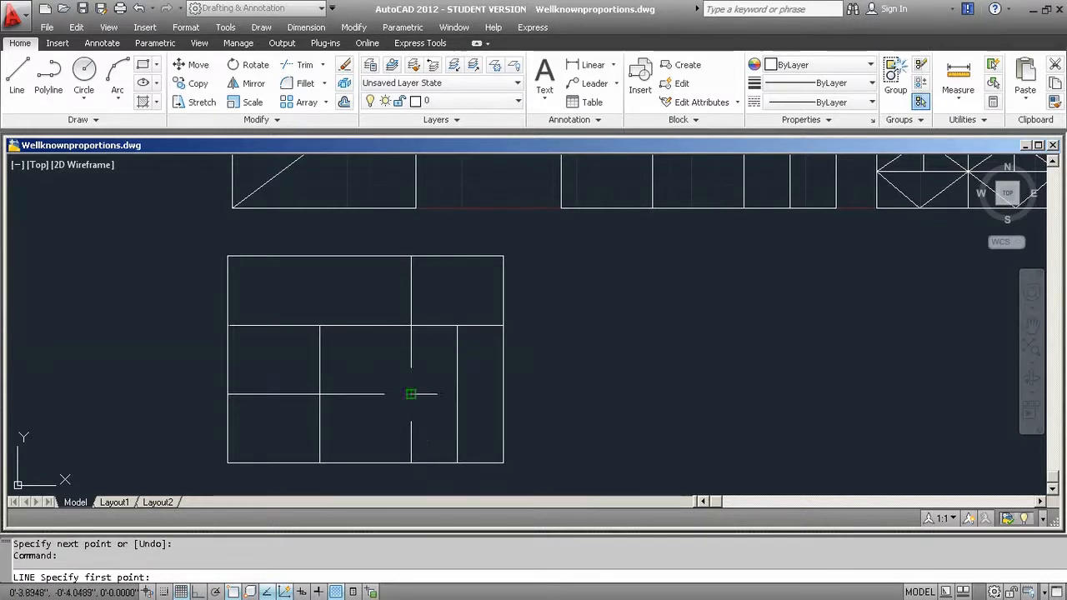
{"action": "left_click", "coordinate": [413, 394]}
{"action": "left_click", "coordinate": [504, 394]}
{"action": "key", "text": "Return"}
Divide the small upper-right rectangle into quarters with a horizontal and a vertical line through its edge midpoints.
{"action": "key", "text": "Return"}
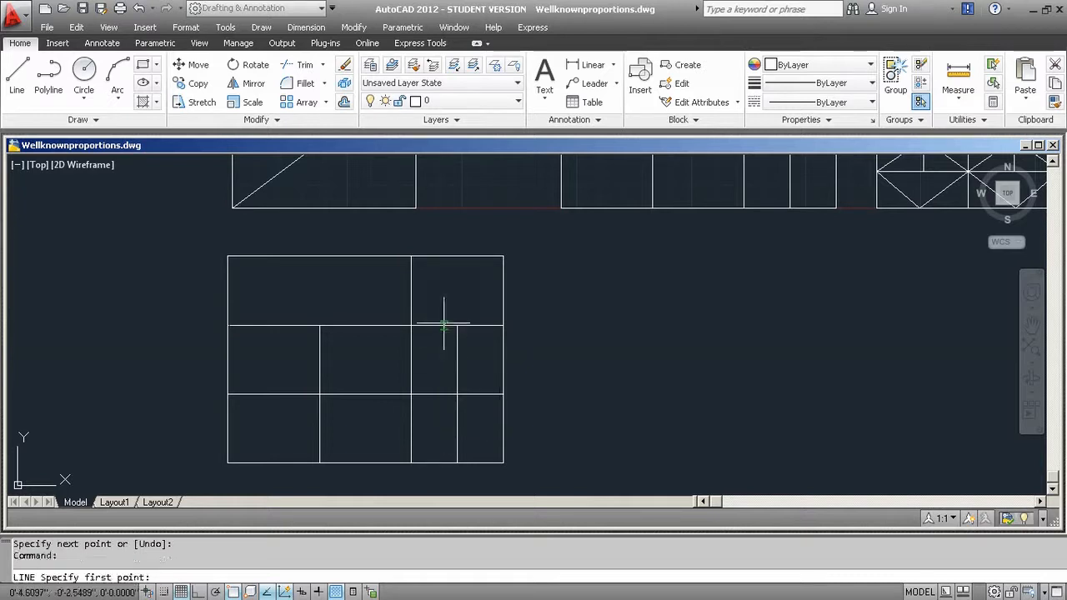
{"action": "left_click", "coordinate": [411, 290]}
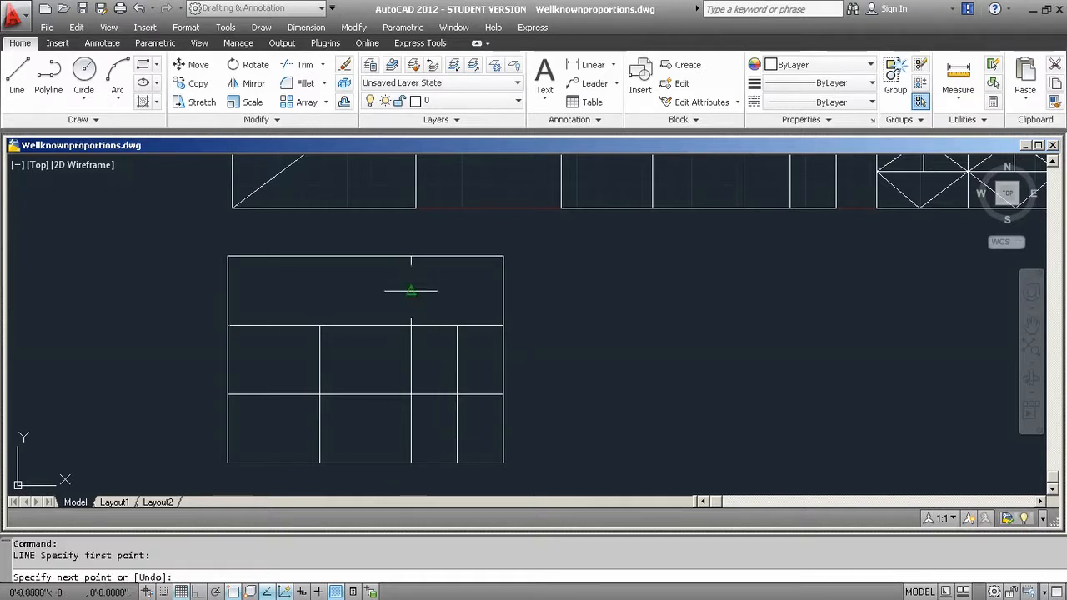
{"action": "left_click", "coordinate": [503, 290]}
{"action": "key", "text": "Return"}
{"action": "key", "text": "Return"}
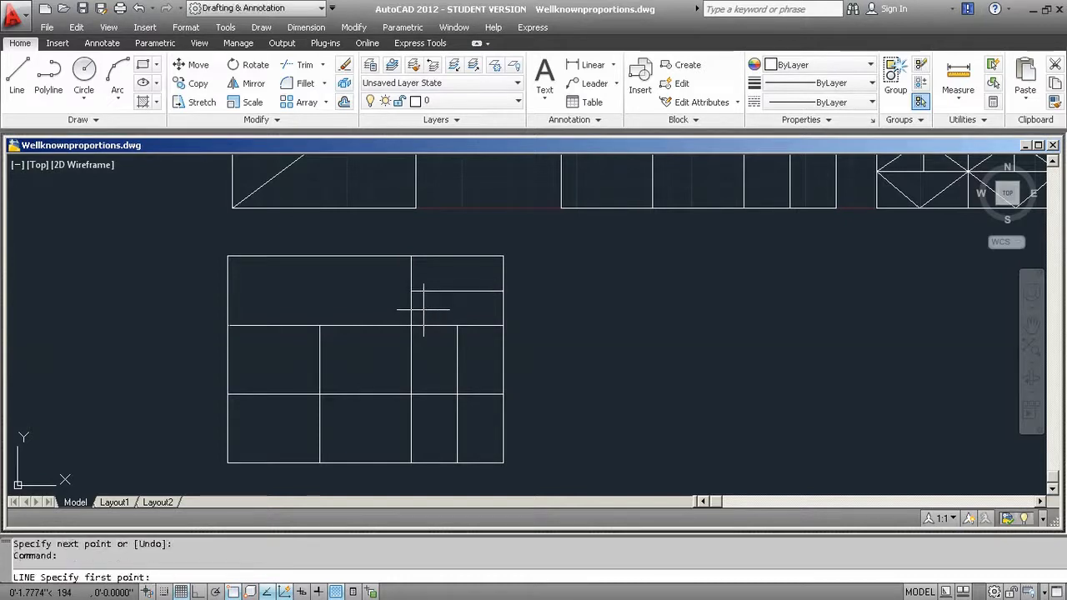
{"action": "left_click", "coordinate": [457, 325]}
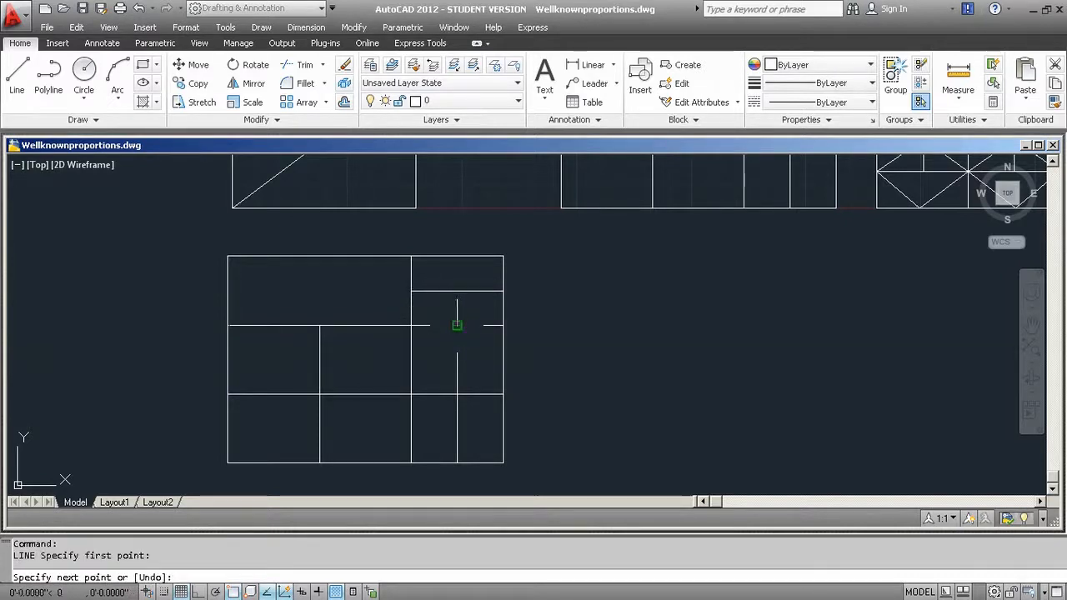
{"action": "left_click", "coordinate": [457, 256]}
{"action": "key", "text": "Return"}
Divide the upper-left rectangle into quarters with a horizontal and a vertical line through its edge midpoints.
{"action": "key", "text": "Return"}
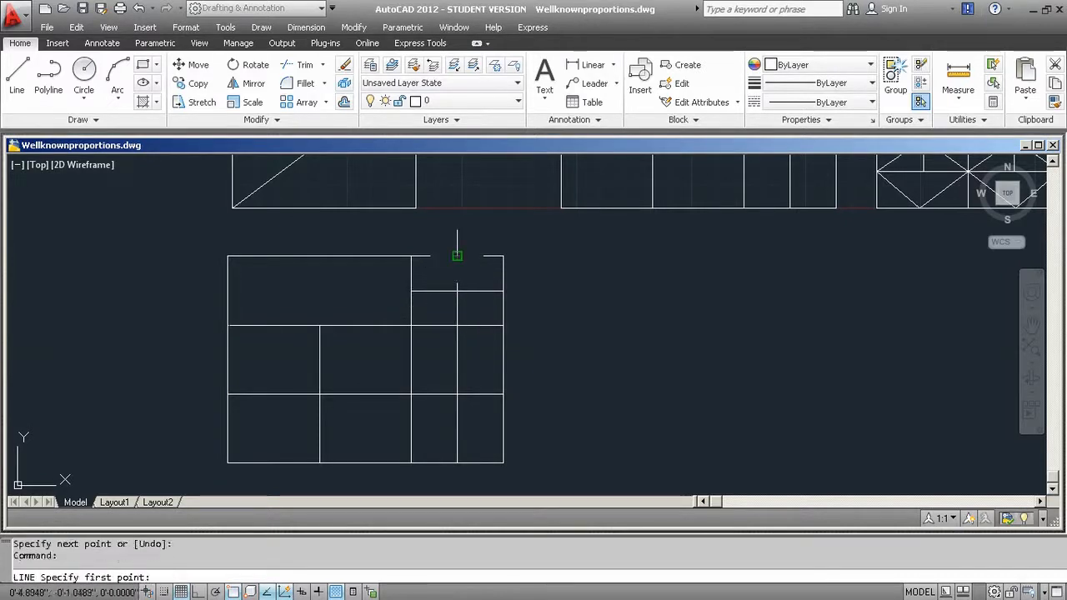
{"action": "left_click", "coordinate": [228, 291]}
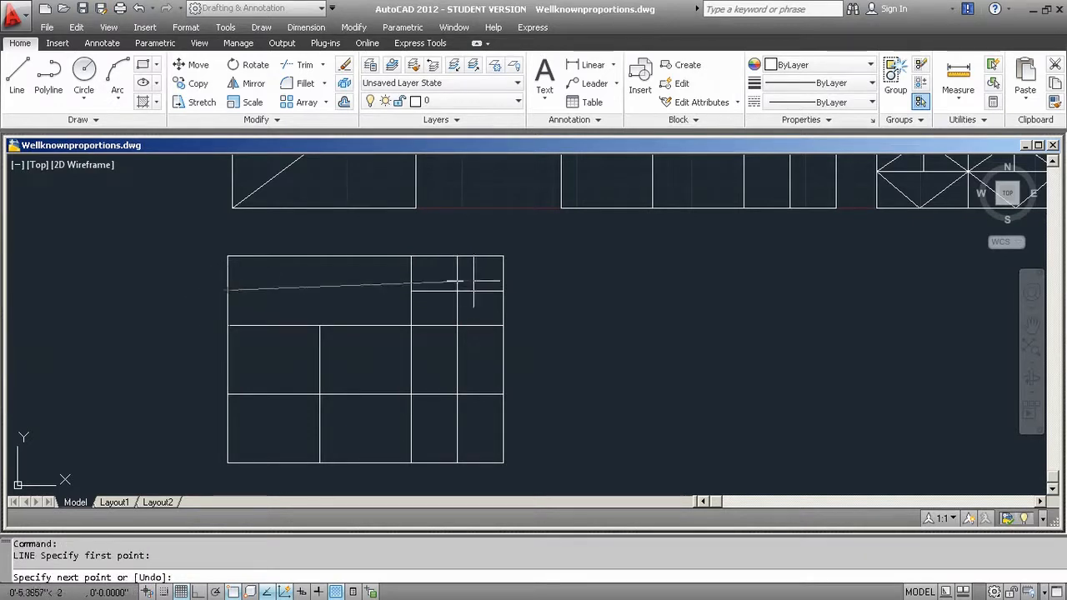
{"action": "left_click", "coordinate": [411, 291]}
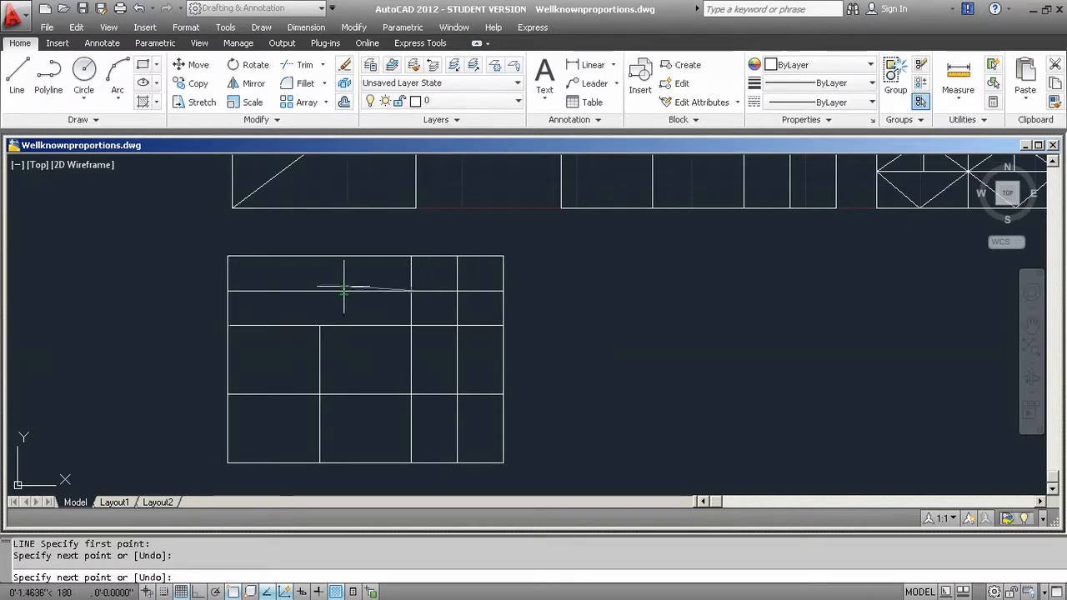
{"action": "key", "text": "Return"}
{"action": "key", "text": "Return"}
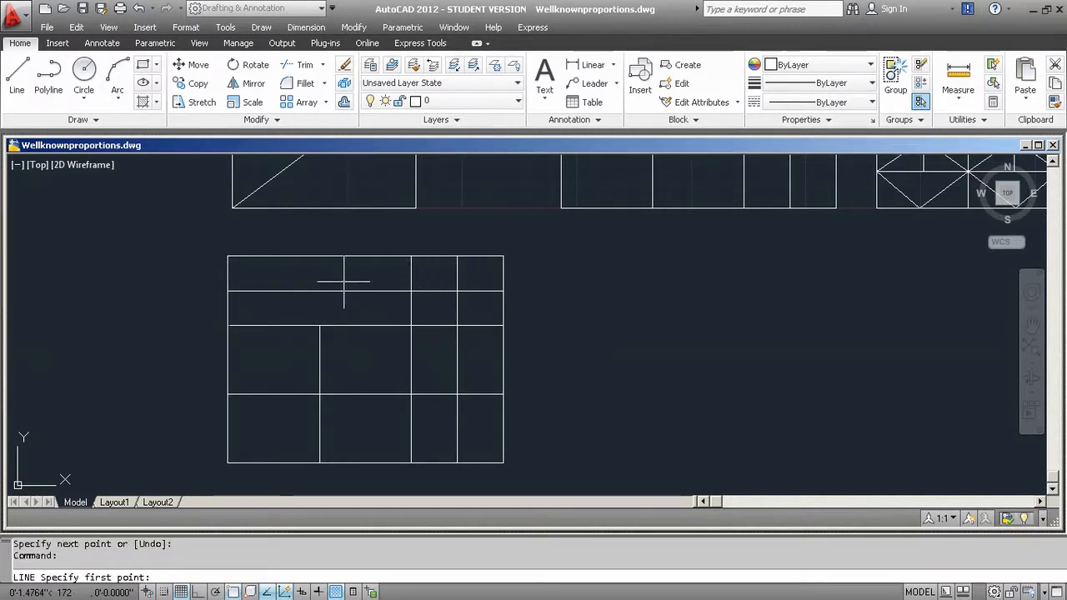
{"action": "left_click", "coordinate": [320, 325]}
{"action": "left_click", "coordinate": [319, 257]}
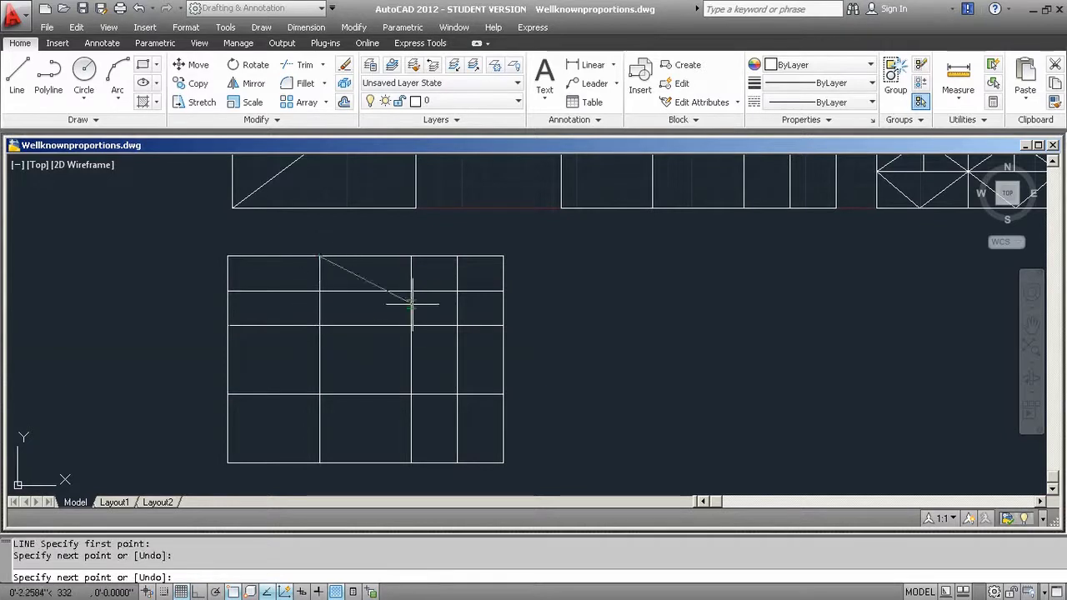
{"action": "key", "text": "Return"}
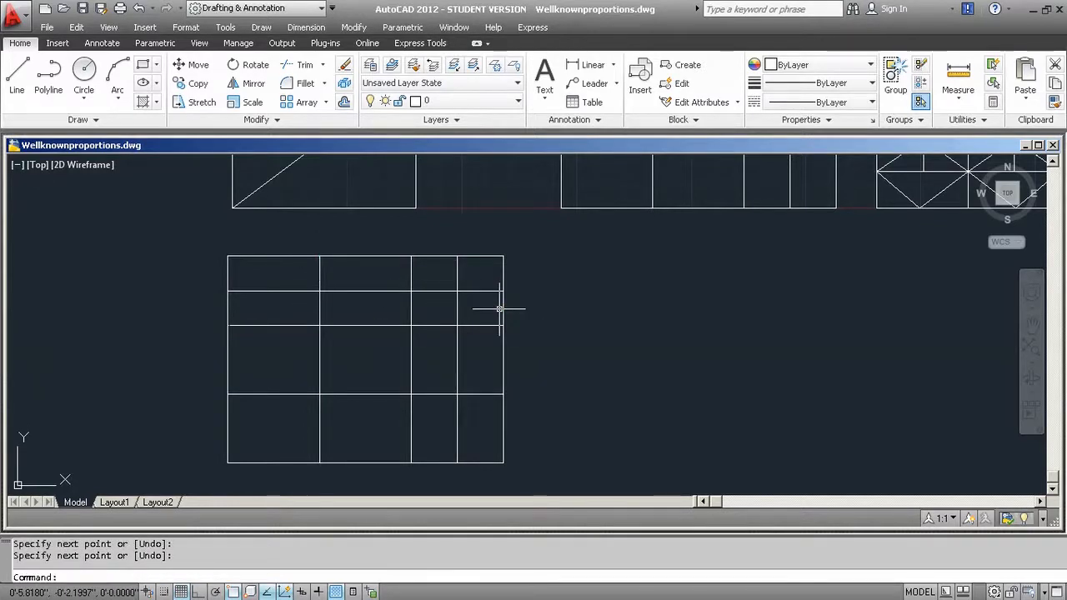
Draw a diamond through the edge midpoints of the grid's lower-left cell, with a horizontal centerline and a vertical line up to its apex.
{"action": "mouse_move", "coordinate": [719, 350]}
{"action": "middle_mouse_down"}
{"action": "mouse_move", "coordinate": [381, 460]}
{"action": "mouse_move", "coordinate": [509, 444]}
{"action": "mouse_move", "coordinate": [689, 374]}
{"action": "mouse_move", "coordinate": [612, 396]}
{"action": "mouse_move", "coordinate": [603, 374]}
{"action": "mouse_move", "coordinate": [664, 343]}
{"action": "mouse_move", "coordinate": [624, 402]}
{"action": "mouse_move", "coordinate": [631, 372]}
{"action": "mouse_move", "coordinate": [720, 349]}
{"action": "mouse_move", "coordinate": [700, 381]}
{"action": "mouse_move", "coordinate": [702, 358]}
{"action": "middle_mouse_up"}
{"action": "left_click", "coordinate": [17, 75]}
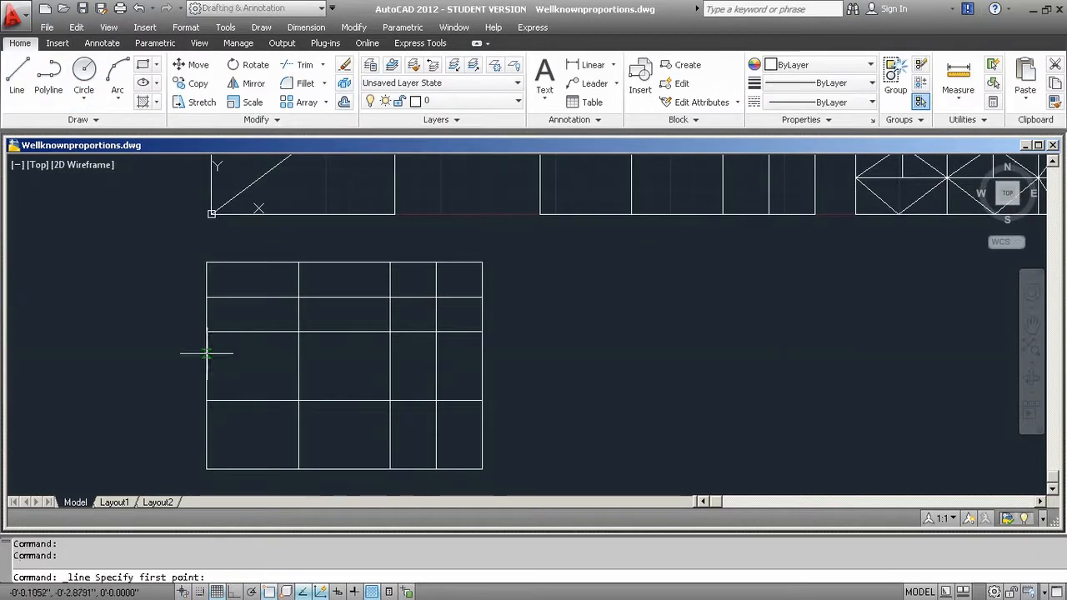
{"action": "left_click", "coordinate": [206, 435]}
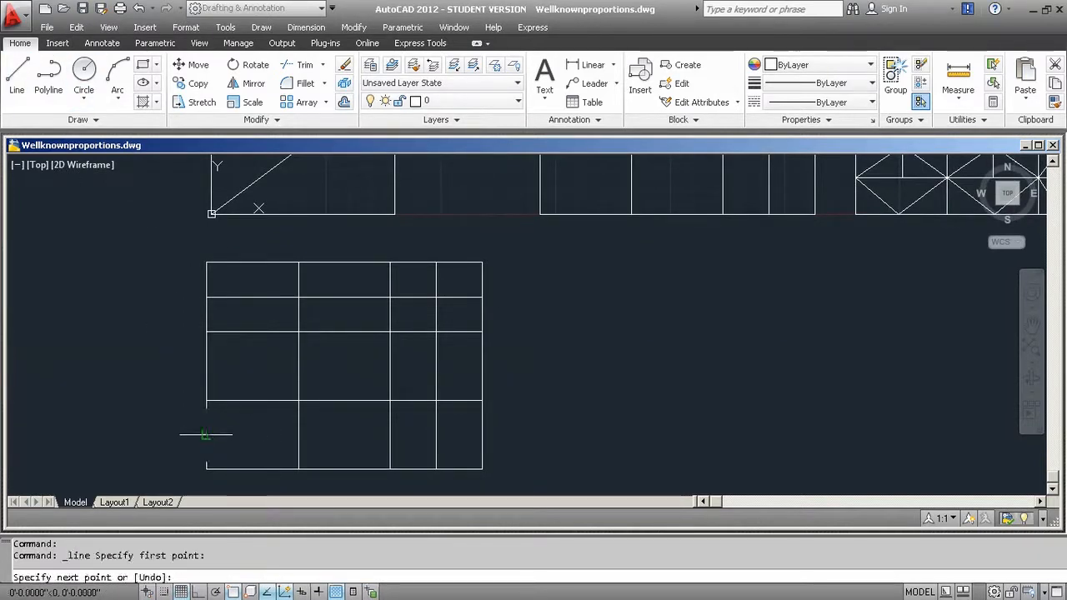
{"action": "left_click", "coordinate": [257, 469]}
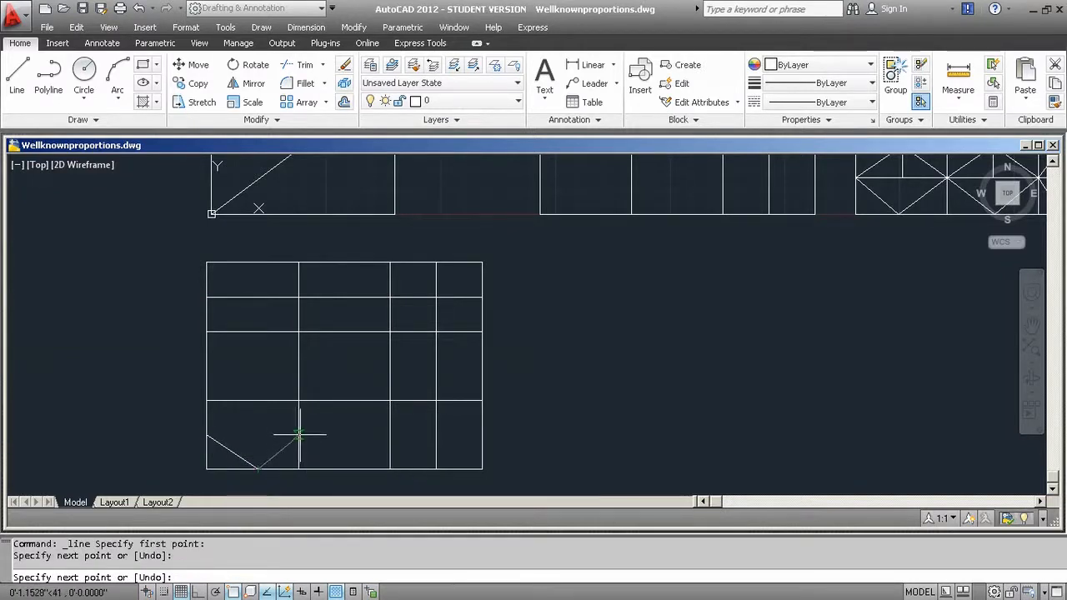
{"action": "left_click", "coordinate": [299, 434]}
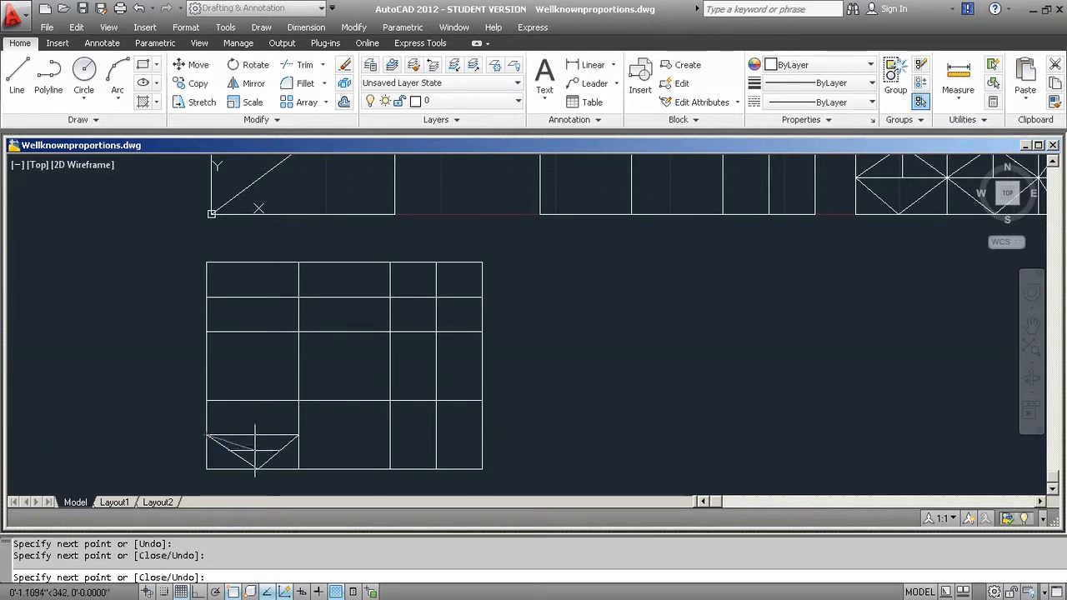
{"action": "left_click", "coordinate": [255, 406]}
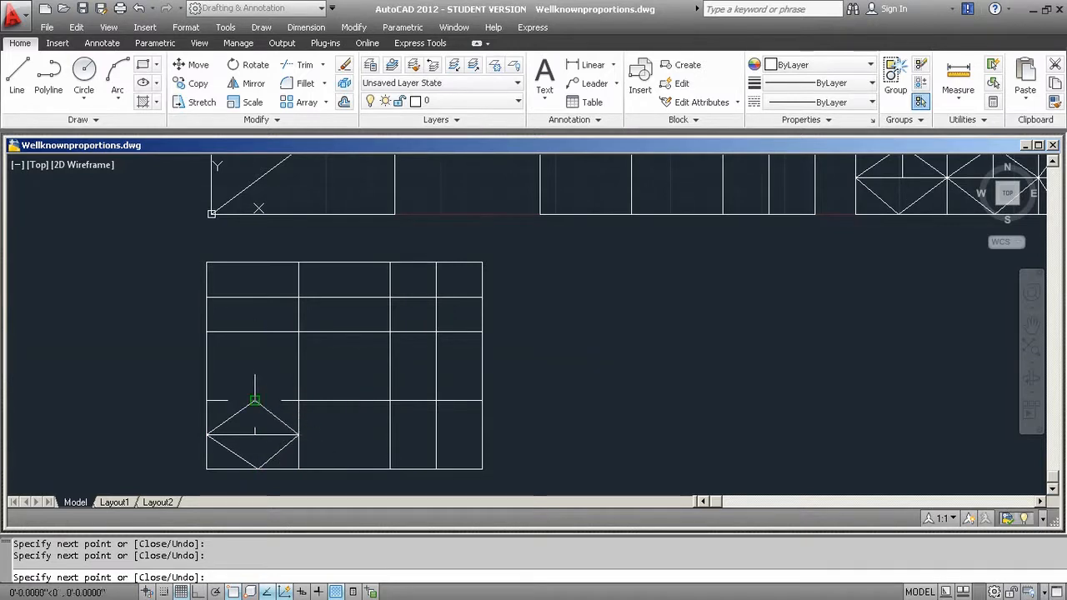
{"action": "left_click", "coordinate": [206, 435]}
{"action": "key", "text": "Return"}
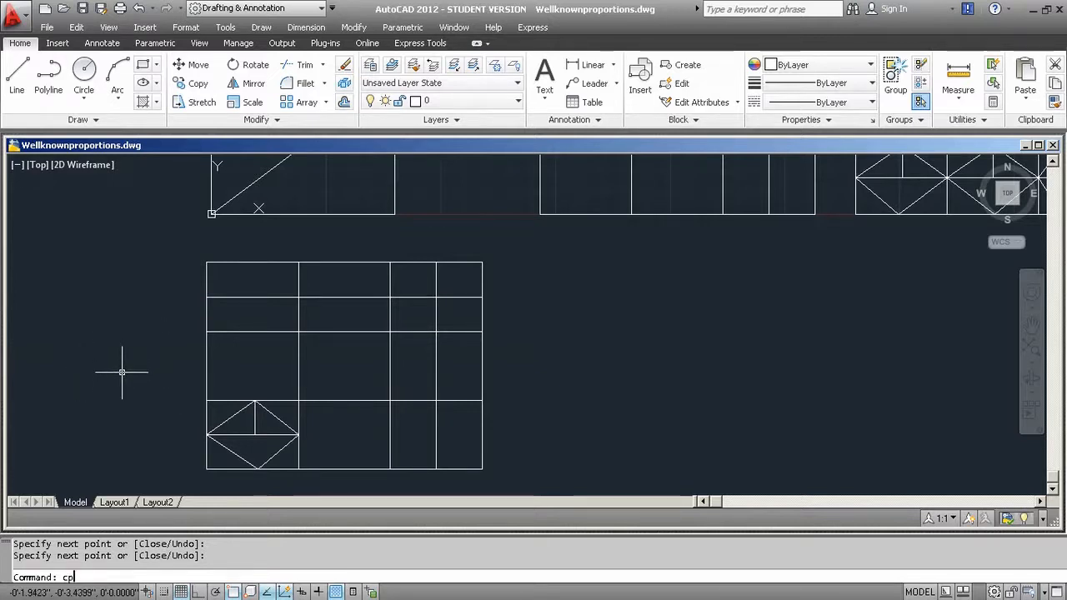
Copy the diamond pattern from the lower-left cell into the adjacent cell to its right, using the cells' lower-left corners.
{"action": "key", "text": "Return"}
{"action": "left_click", "coordinate": [154, 383]}
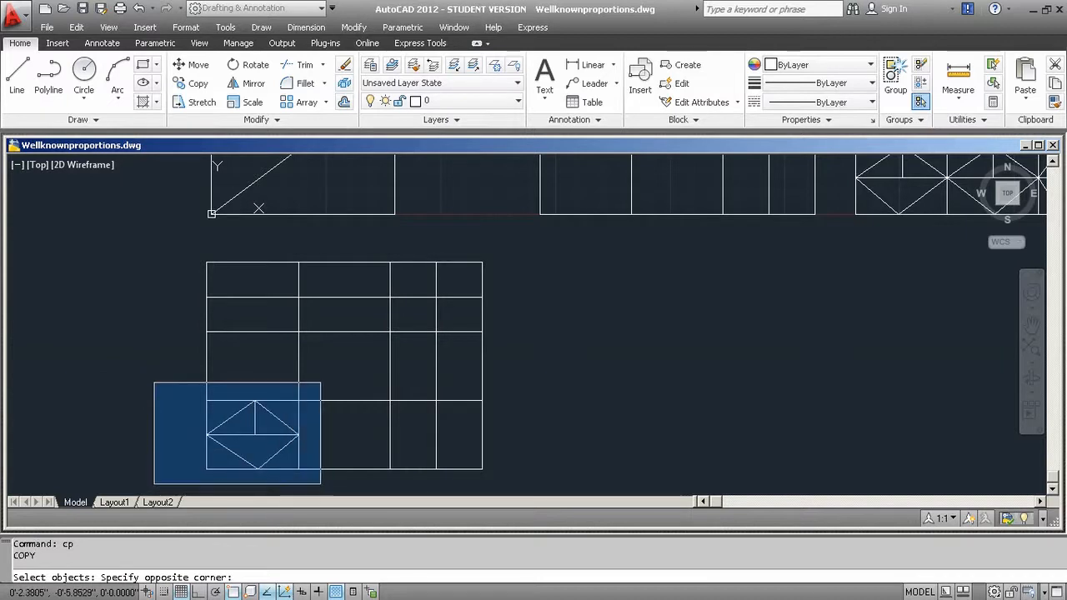
{"action": "left_click", "coordinate": [320, 484]}
{"action": "key", "text": "Return"}
{"action": "left_click", "coordinate": [207, 470]}
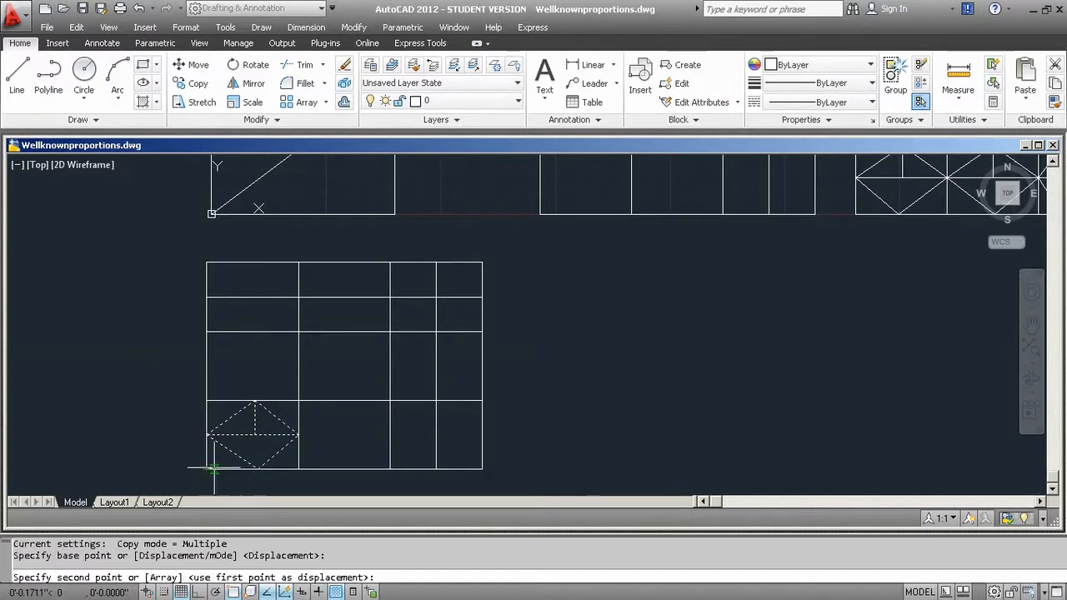
{"action": "left_click", "coordinate": [298, 470]}
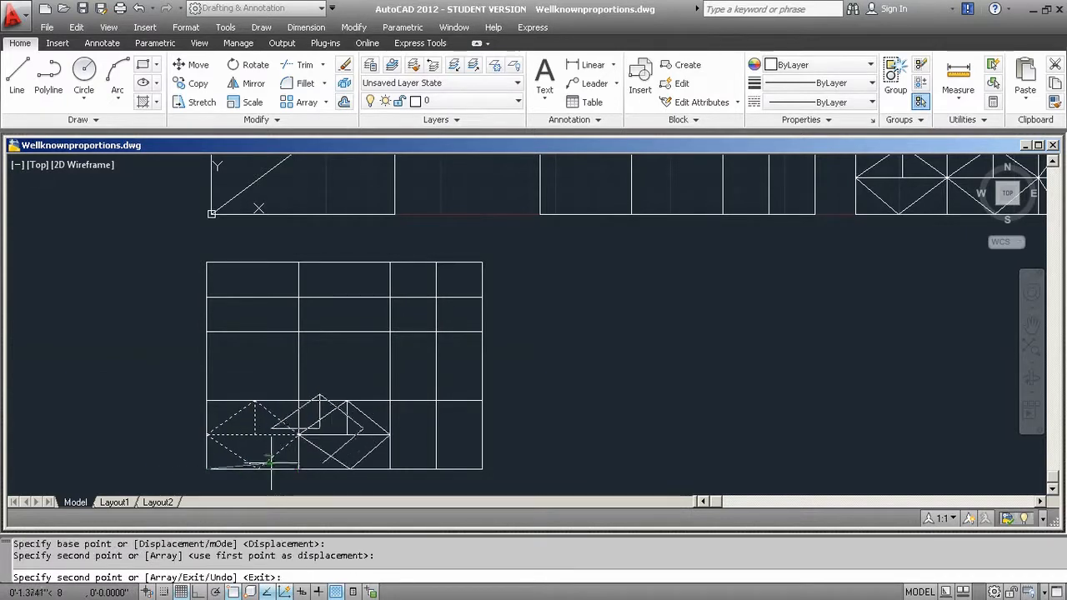
{"action": "key", "text": "Return"}
Draw a triangular roof in the leftmost cell above the diamonds, with a full-width base and its apex at the cell's top edge midpoint.
{"action": "mouse_move", "coordinate": [561, 333]}
{"action": "middle_mouse_down"}
{"action": "mouse_move", "coordinate": [512, 418]}
{"action": "mouse_move", "coordinate": [576, 358]}
{"action": "mouse_move", "coordinate": [614, 340]}
{"action": "middle_mouse_up"}
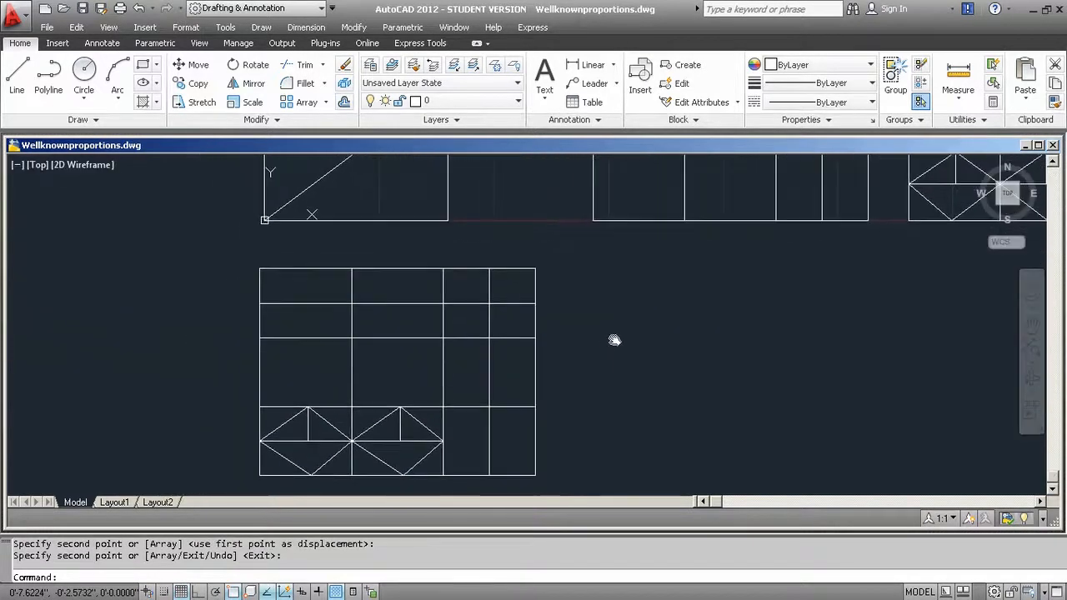
{"action": "left_click", "coordinate": [16, 79]}
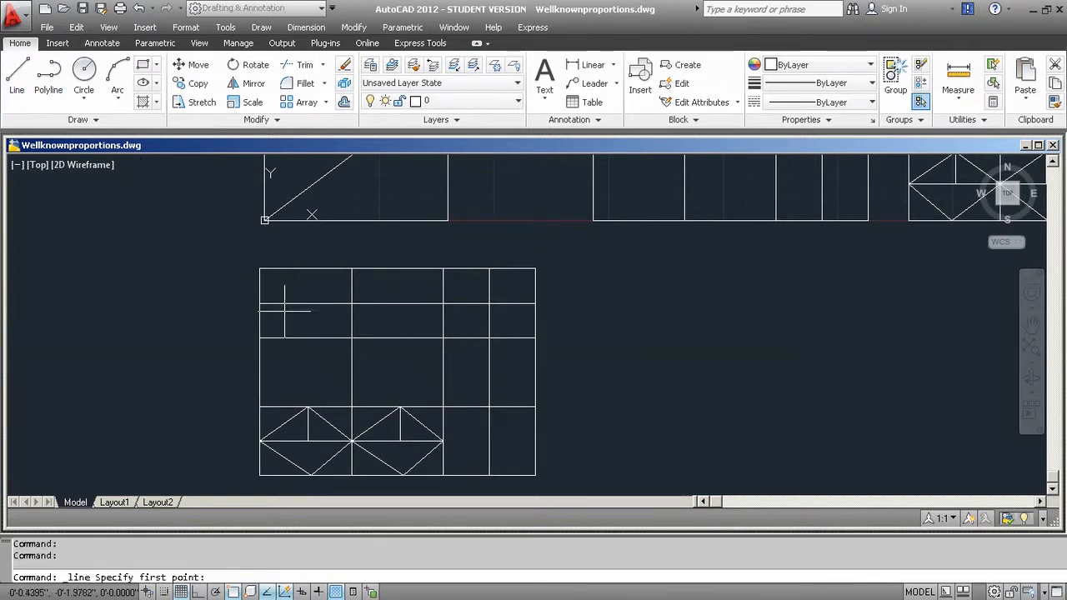
{"action": "middle_click_drag", "start_coordinate": [681, 310], "coordinate": [686, 285]}
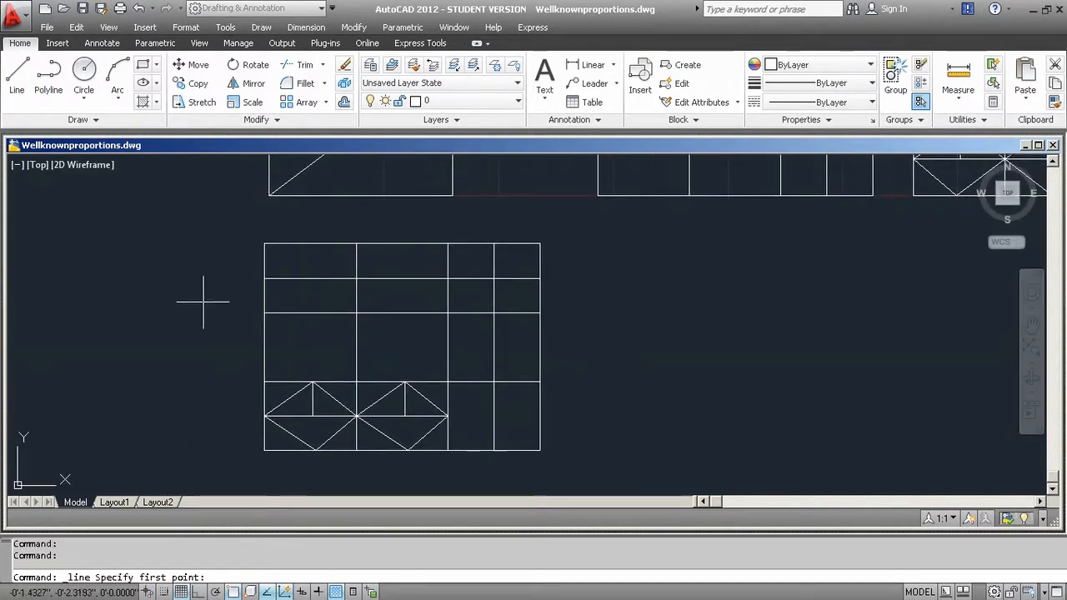
{"action": "left_click", "coordinate": [264, 339]}
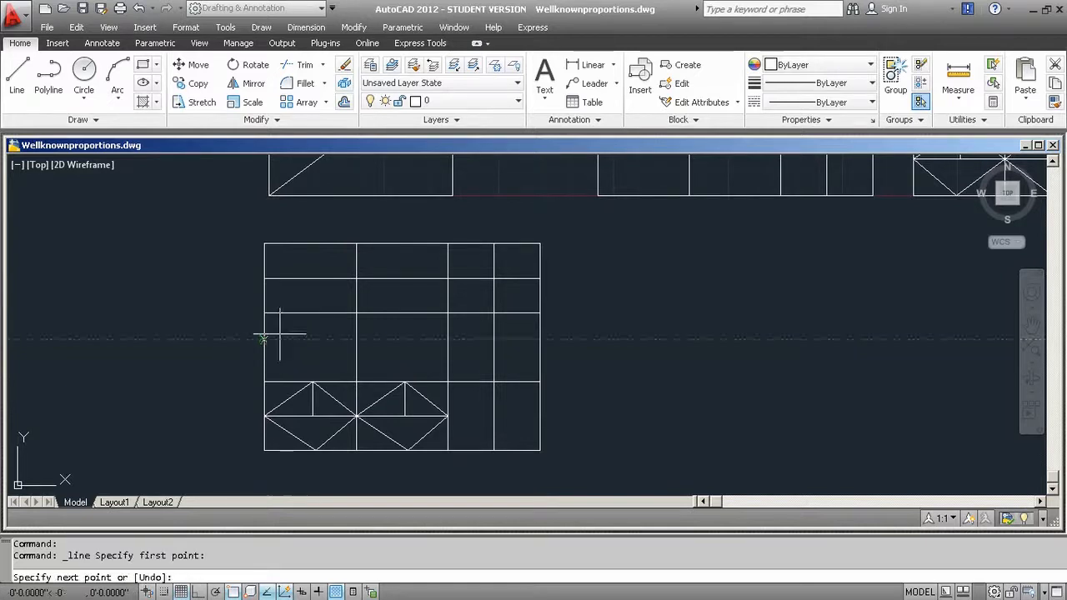
{"action": "left_click", "coordinate": [357, 339]}
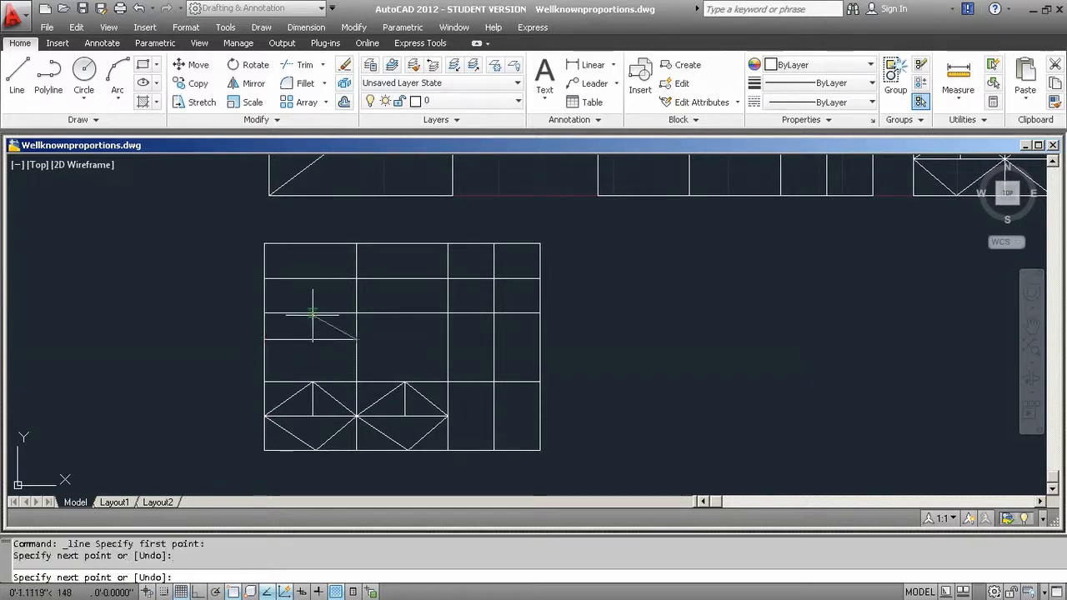
{"action": "left_click", "coordinate": [310, 315]}
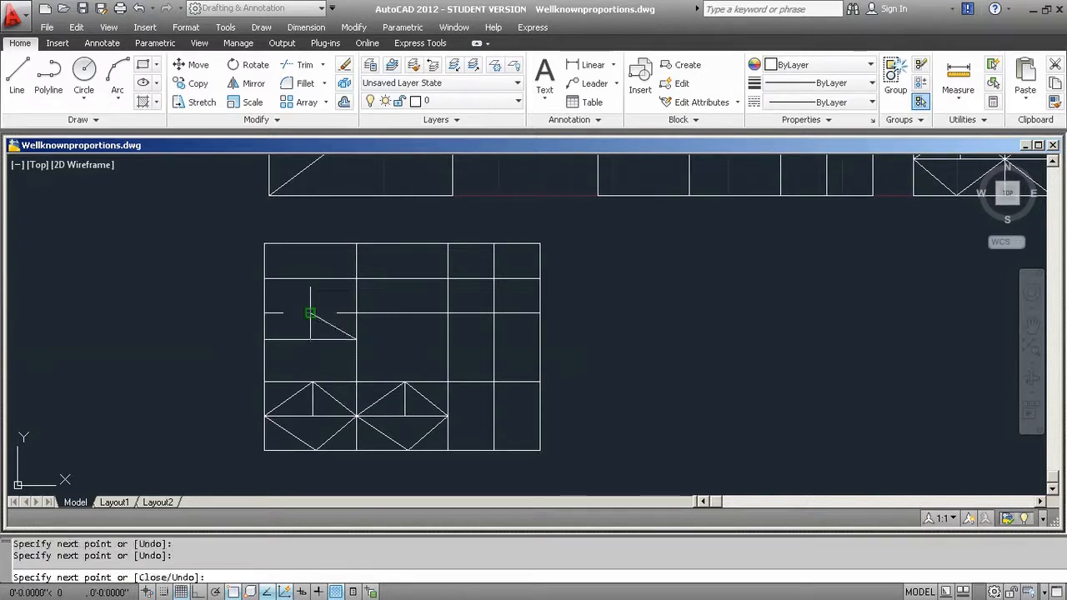
{"action": "left_click", "coordinate": [264, 339]}
{"action": "key", "text": "Return"}
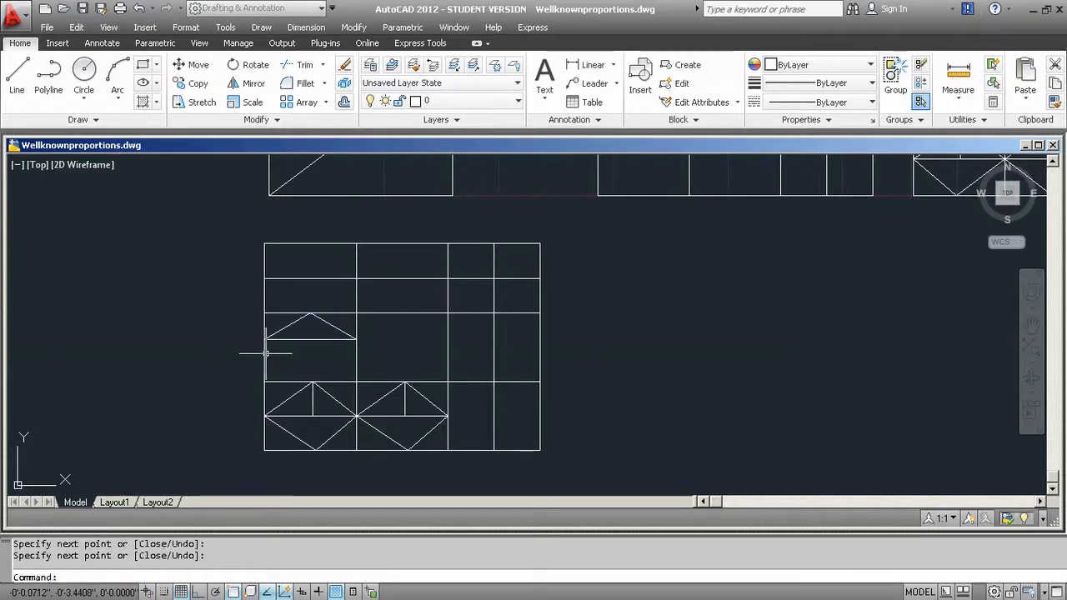
Draw two horizontal lines across the house cell, one just below the roof base and one near the cell's bottom edge.
{"action": "key", "text": "Return"}
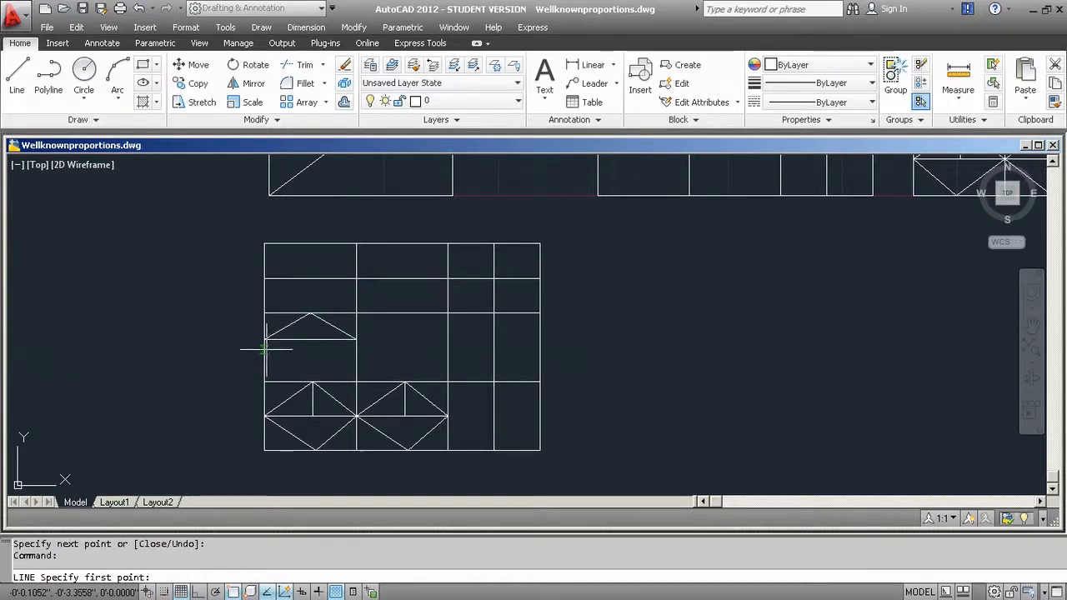
{"action": "left_click", "coordinate": [265, 350]}
{"action": "left_click", "coordinate": [356, 351]}
{"action": "key", "text": "Return"}
{"action": "key", "text": "Return"}
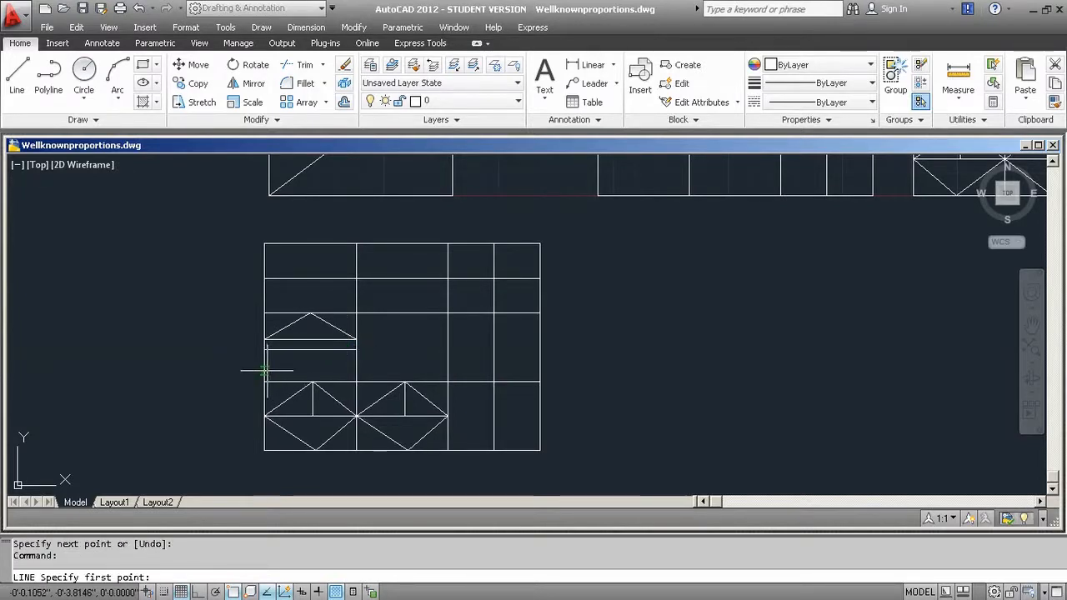
{"action": "left_click", "coordinate": [265, 371]}
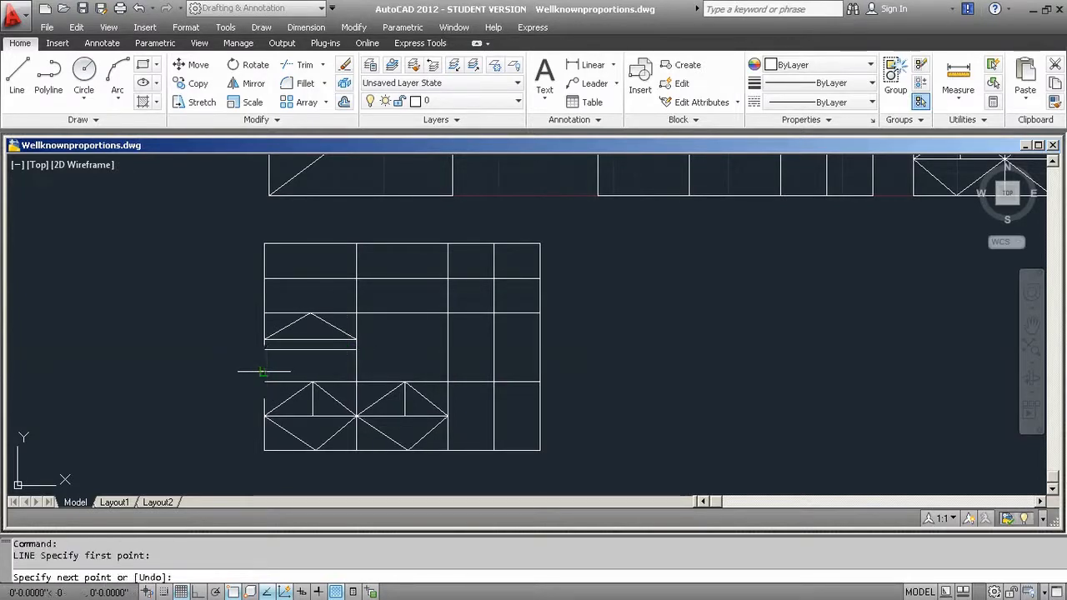
{"action": "left_click", "coordinate": [356, 371]}
{"action": "key", "text": "Return"}
Draw two vertical wall lines from the roof base to the cell's bottom edge, one near each side of the house.
{"action": "key", "text": "Return"}
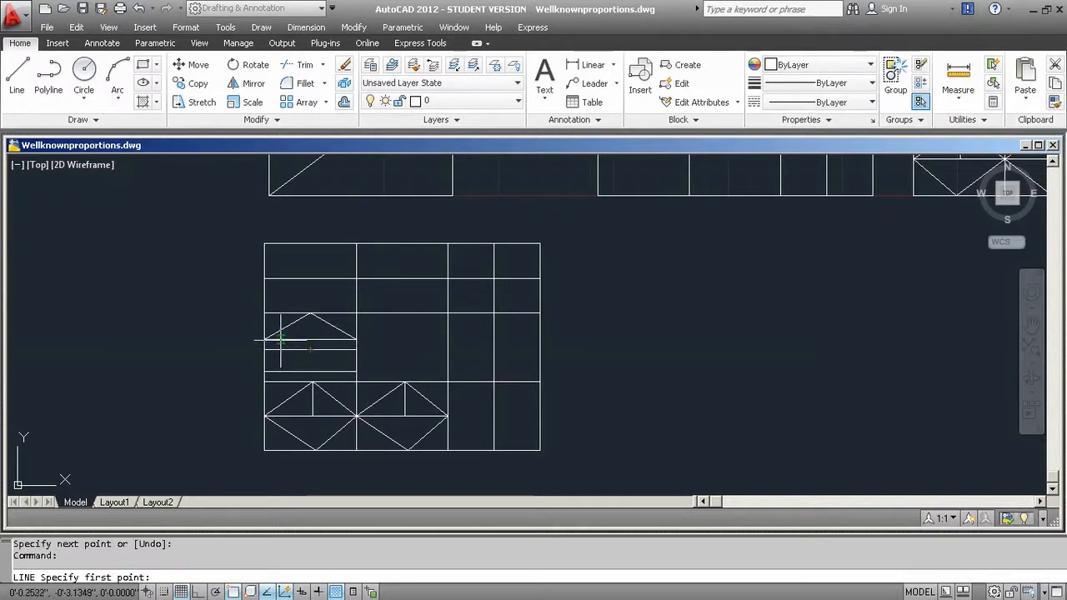
{"action": "left_click", "coordinate": [281, 340]}
{"action": "left_click", "coordinate": [281, 382]}
{"action": "key", "text": "Return"}
{"action": "key", "text": "Return"}
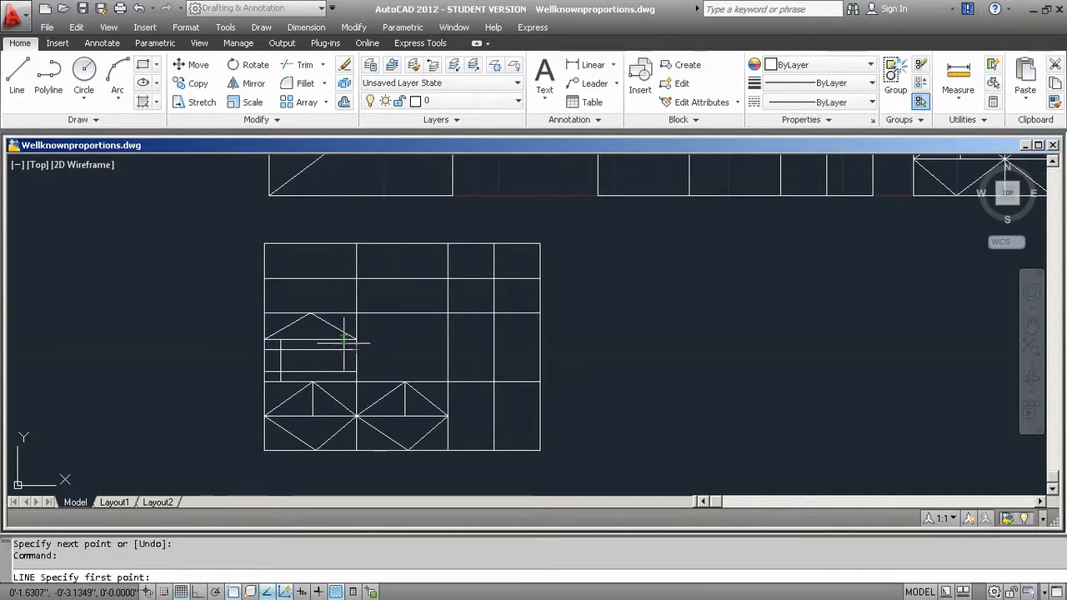
{"action": "left_click", "coordinate": [343, 340]}
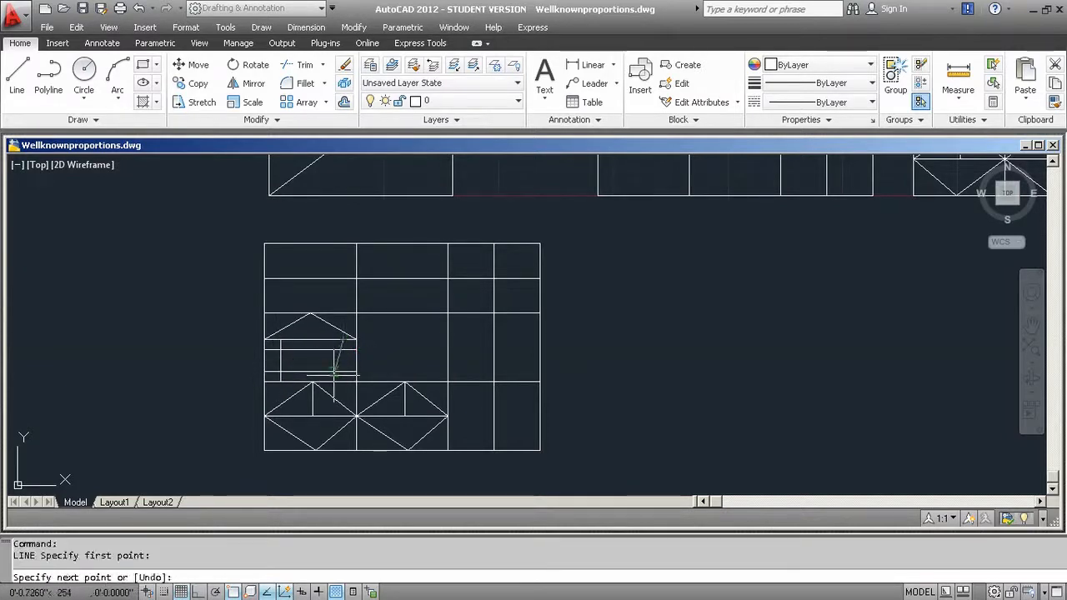
{"action": "left_click", "coordinate": [343, 371]}
{"action": "key", "text": "Return"}
Divide the rectangle between the house's walls into four window panes with a vertical and a horizontal line through its middle.
{"action": "key", "text": "Return"}
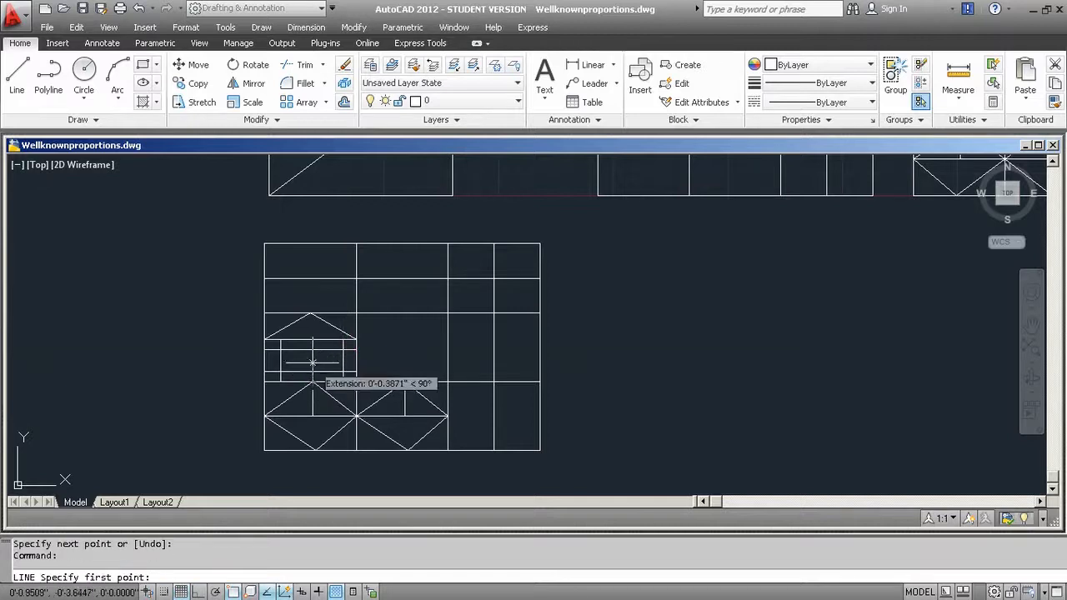
{"action": "left_click", "coordinate": [310, 351]}
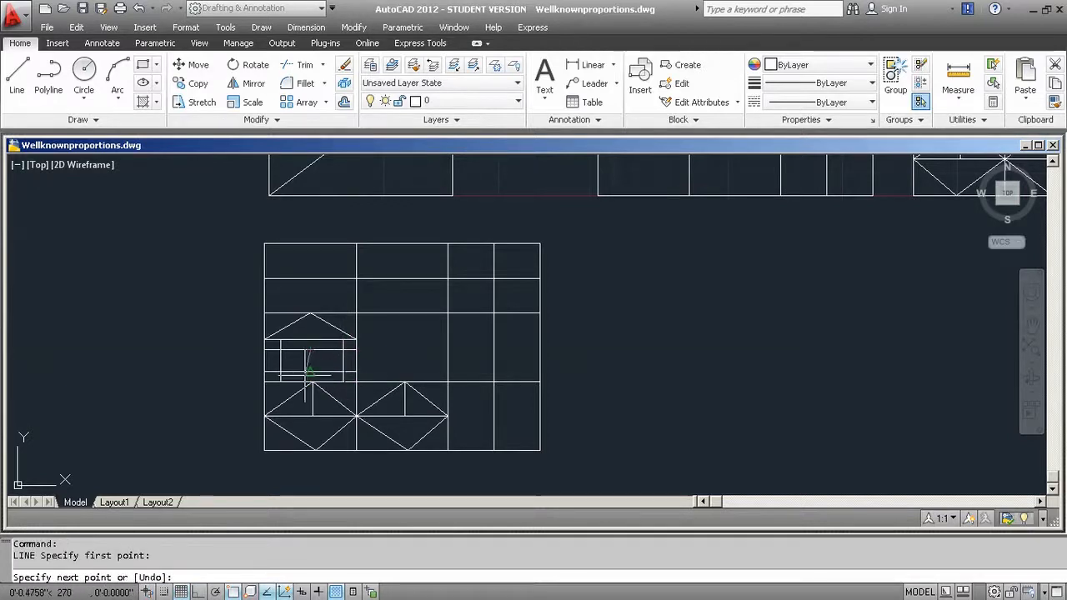
{"action": "left_click", "coordinate": [310, 372]}
{"action": "key", "text": "Return"}
{"action": "key", "text": "Return"}
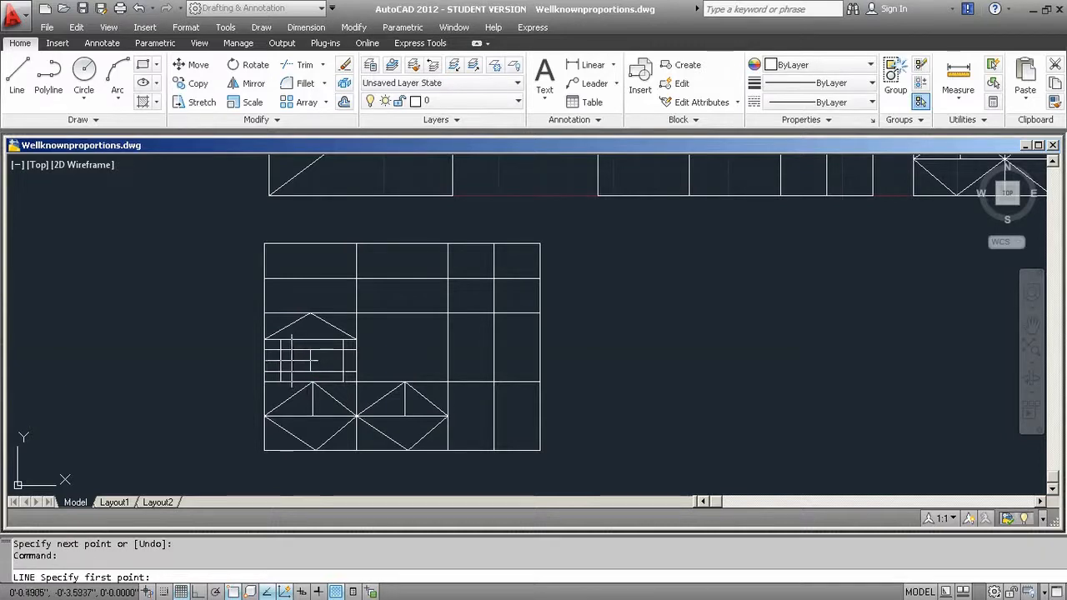
{"action": "left_click", "coordinate": [280, 361]}
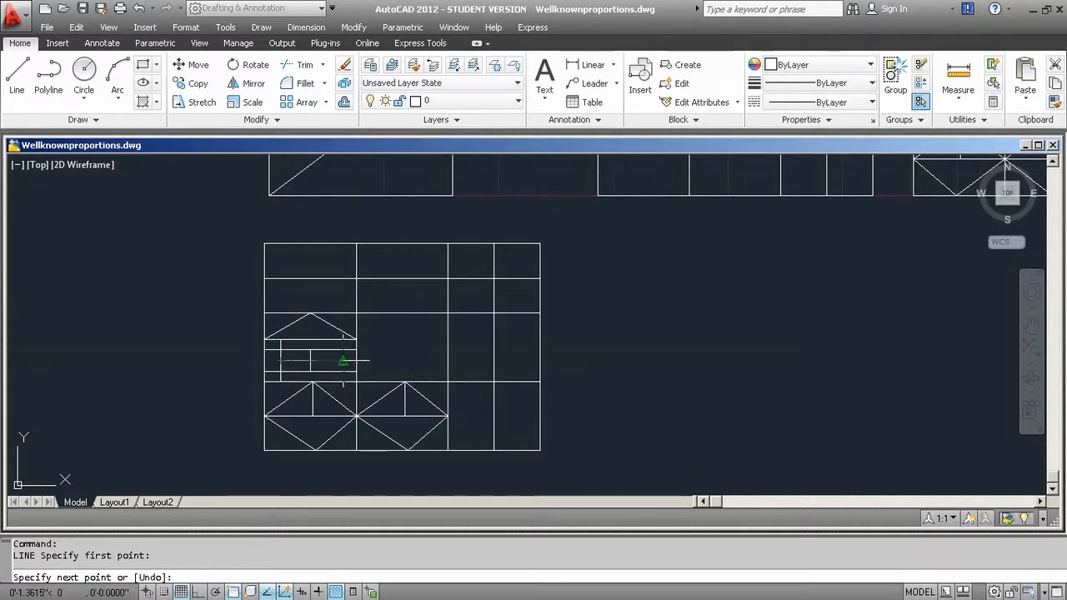
{"action": "left_click", "coordinate": [342, 360]}
{"action": "key", "text": "Return"}
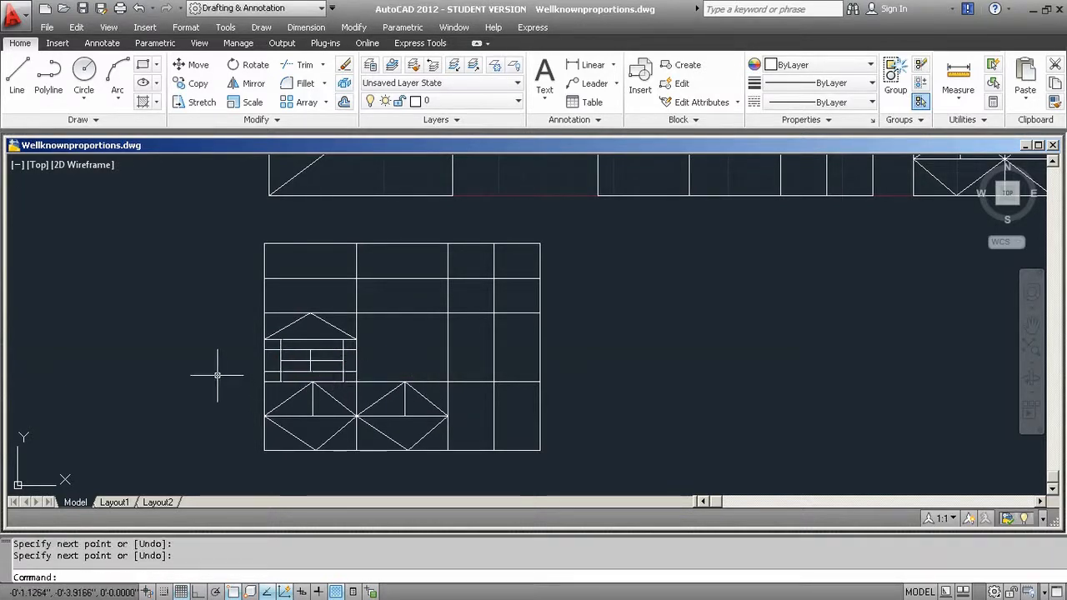
Copy the complete house with its roof, walls and window into the adjacent cell on the right, using the cells' lower-left corners.
{"action": "type", "text": "cp"}
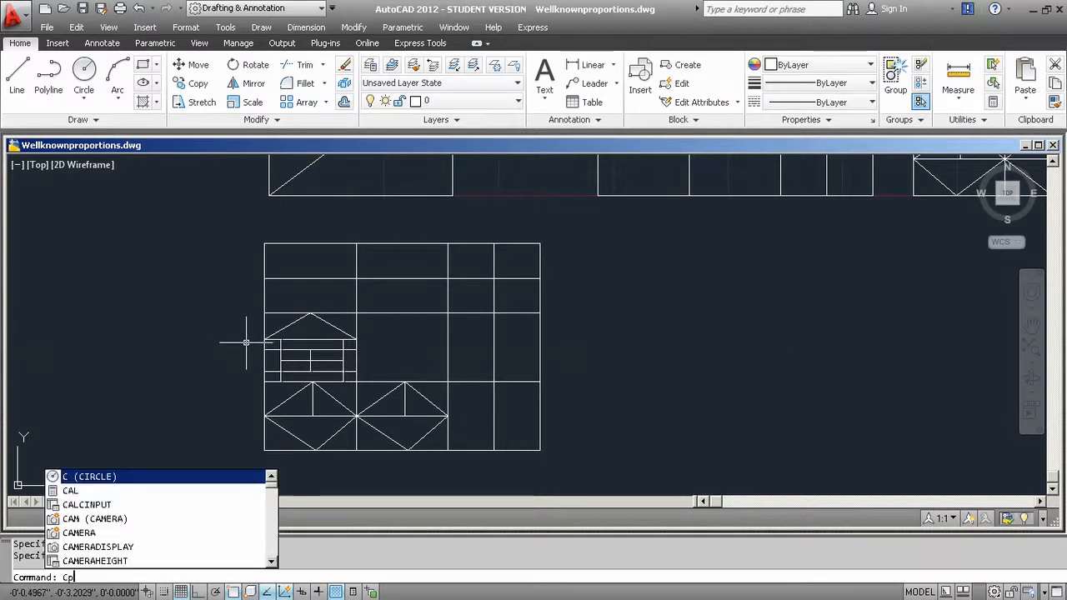
{"action": "key", "text": "Return"}
{"action": "left_click", "coordinate": [214, 298]}
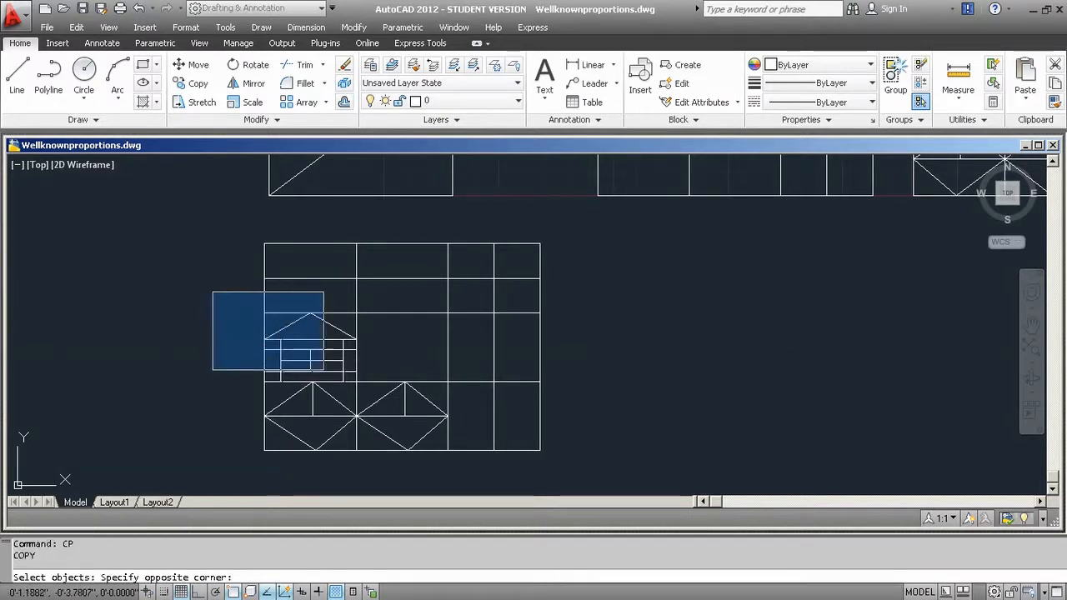
{"action": "left_click", "coordinate": [372, 394]}
{"action": "key", "text": "Return"}
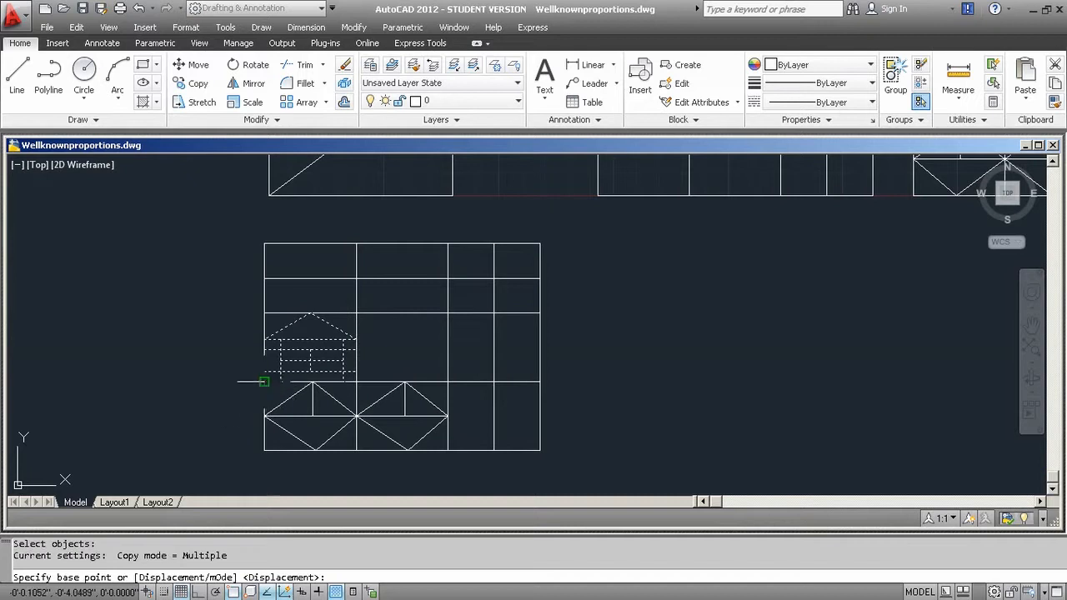
{"action": "left_click", "coordinate": [263, 382]}
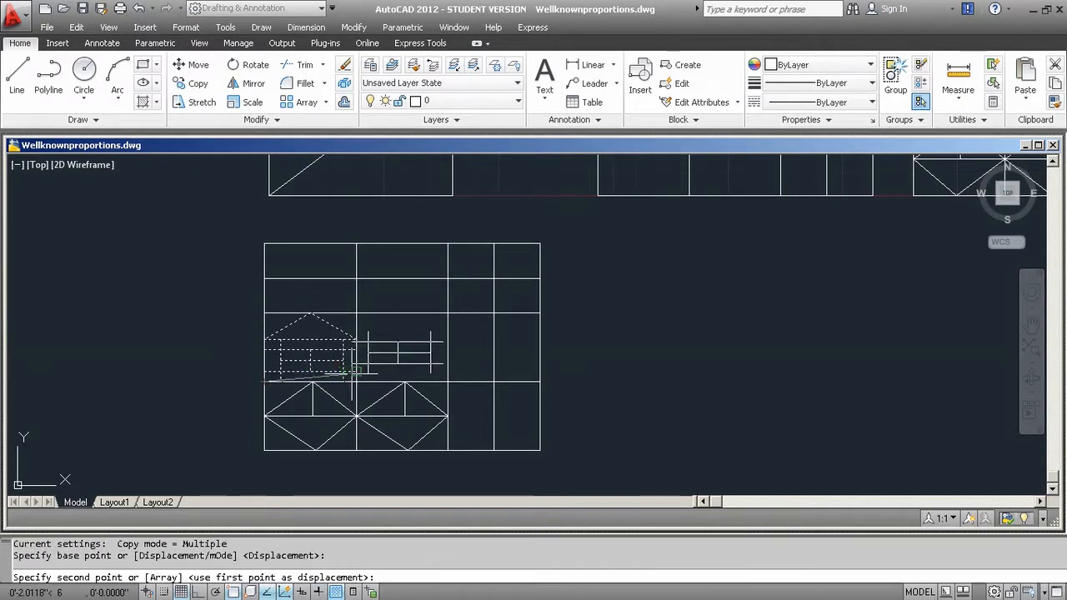
{"action": "left_click", "coordinate": [356, 382]}
{"action": "key", "text": "Return"}
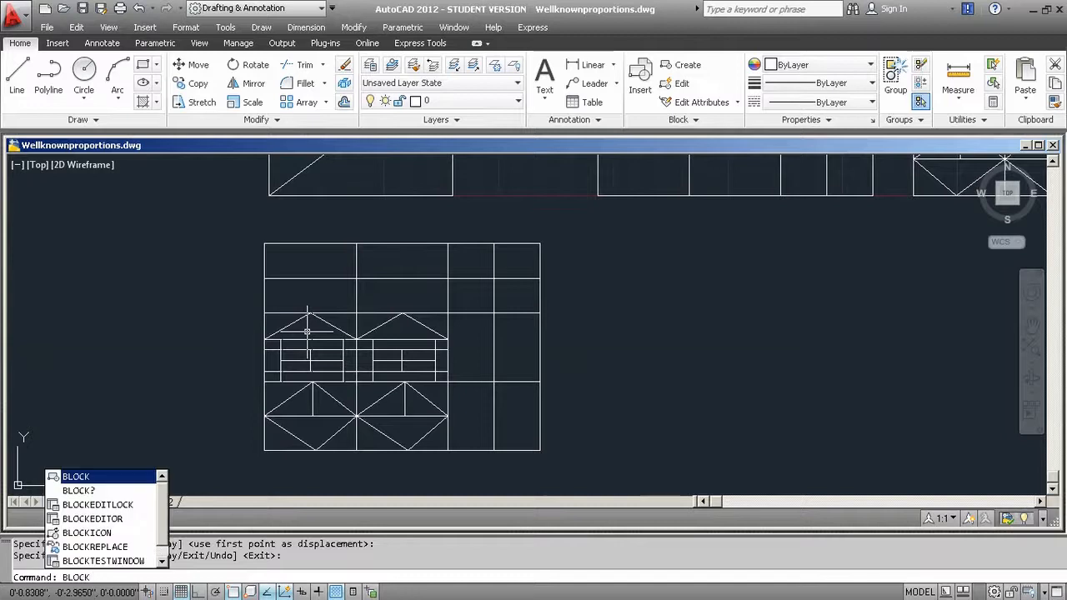
Start a block definition named res with its base point at the lower-left corner of the whole grid.
{"action": "key", "text": "Return"}
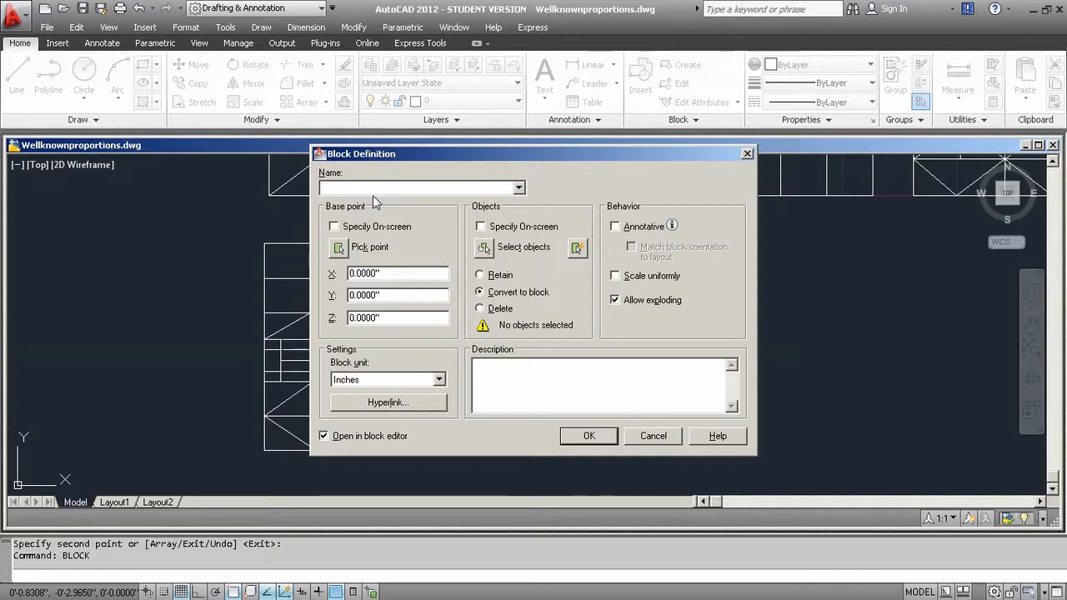
{"action": "type", "text": "res"}
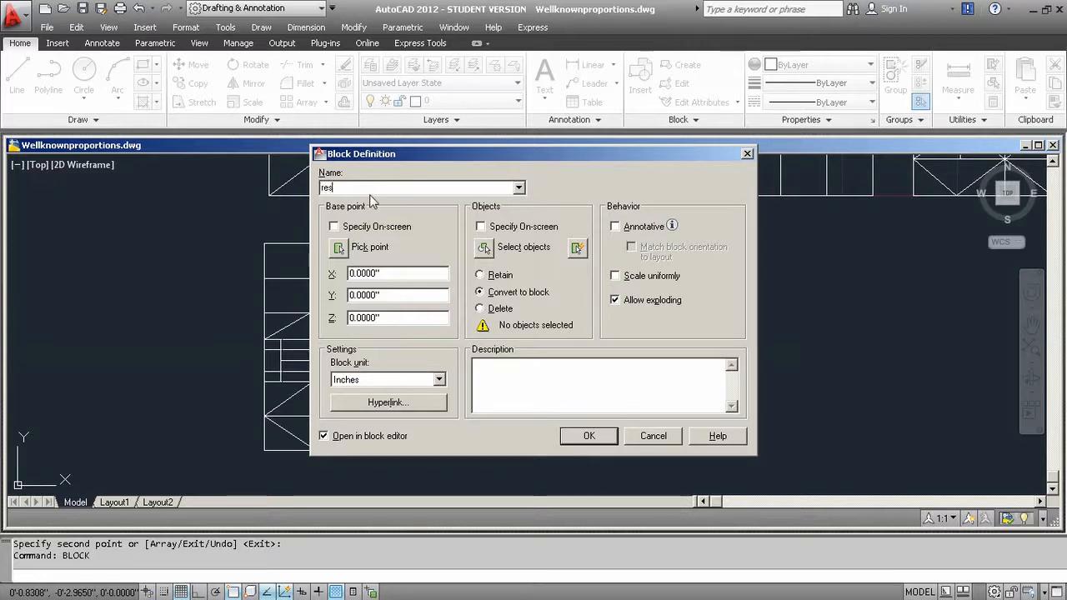
{"action": "left_click", "coordinate": [340, 248]}
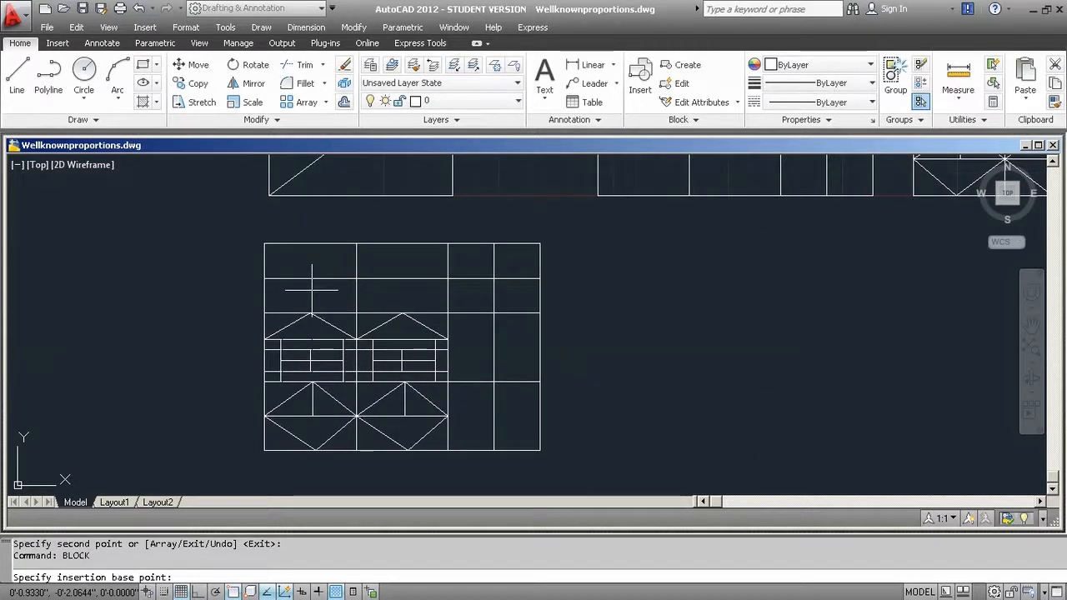
{"action": "left_click", "coordinate": [264, 450]}
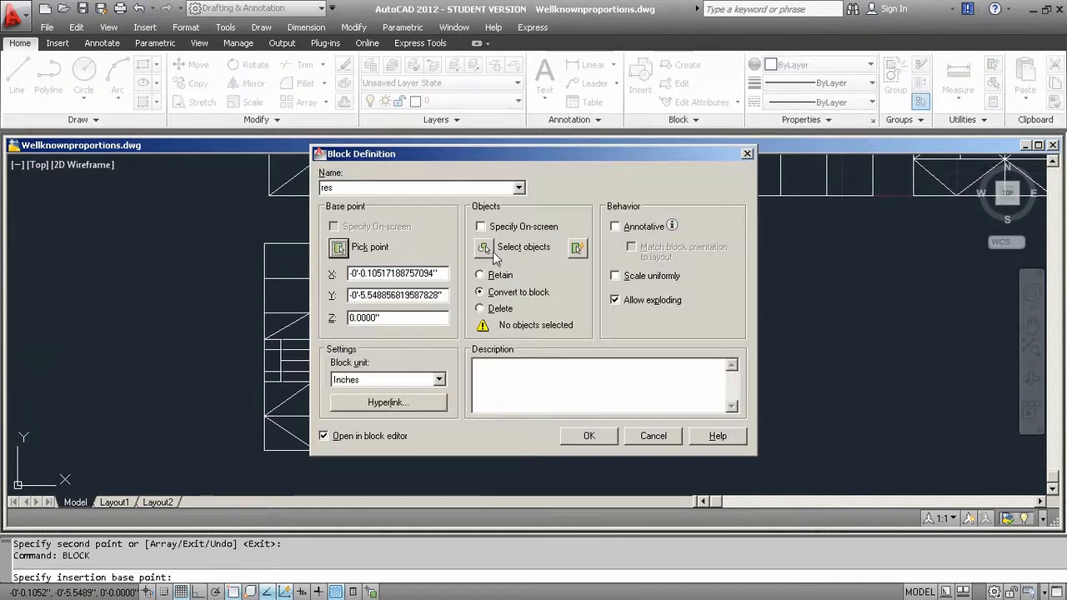
Convert the left house with its roof, walls and window into the res block, then leave the block editor without changes.
{"action": "left_click", "coordinate": [485, 248]}
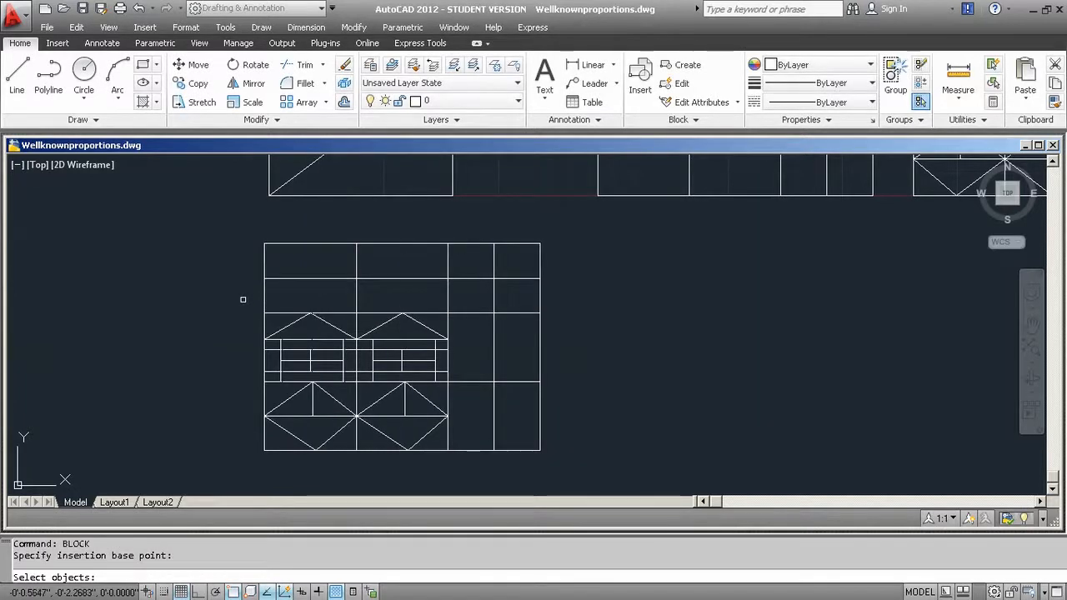
{"action": "left_click", "coordinate": [243, 300]}
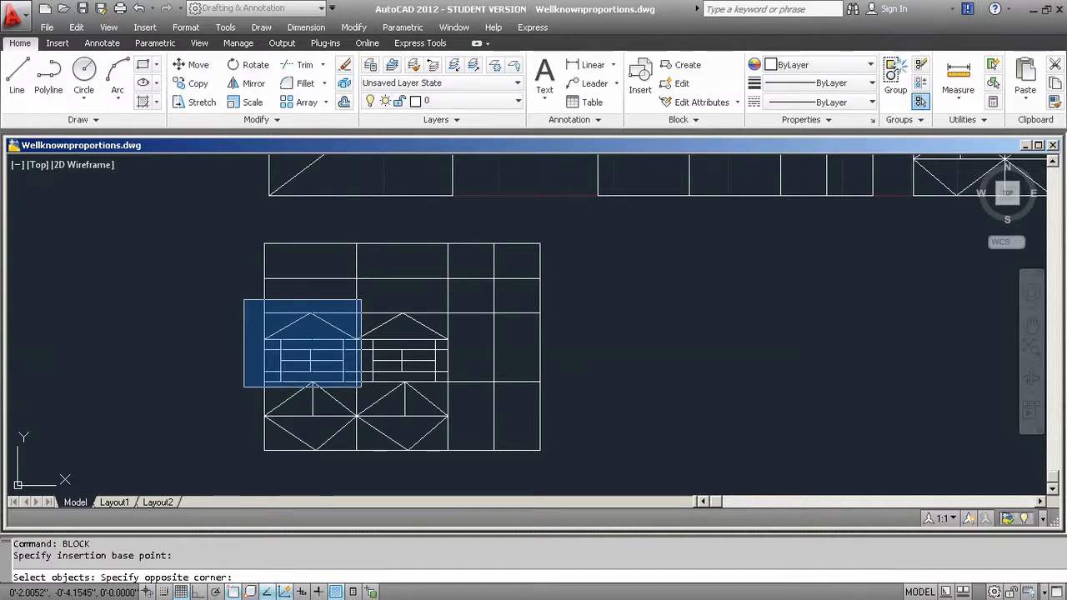
{"action": "left_click", "coordinate": [361, 386]}
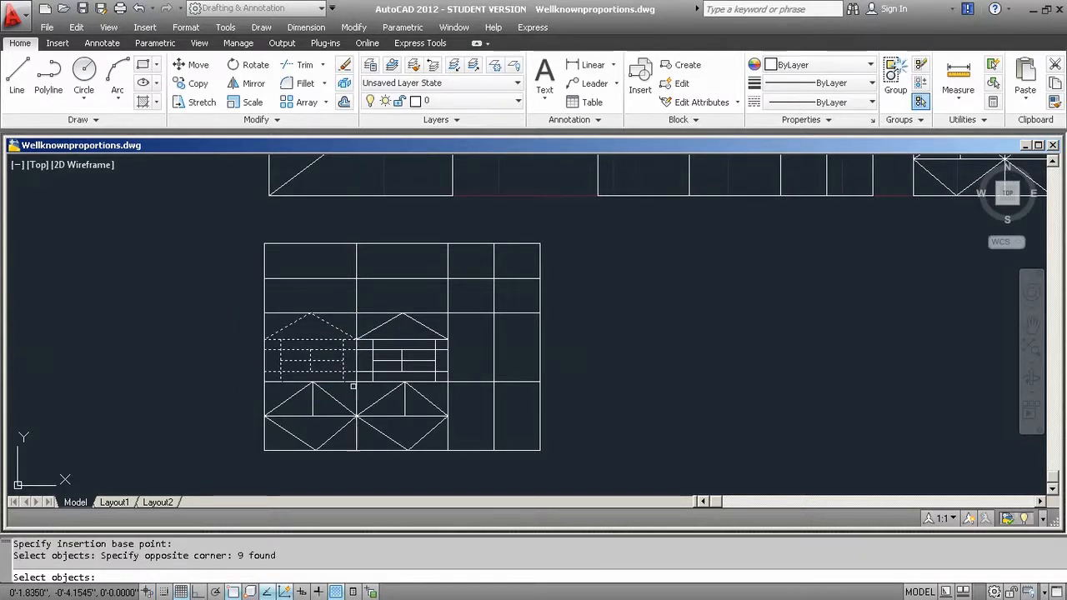
{"action": "key", "text": "Return"}
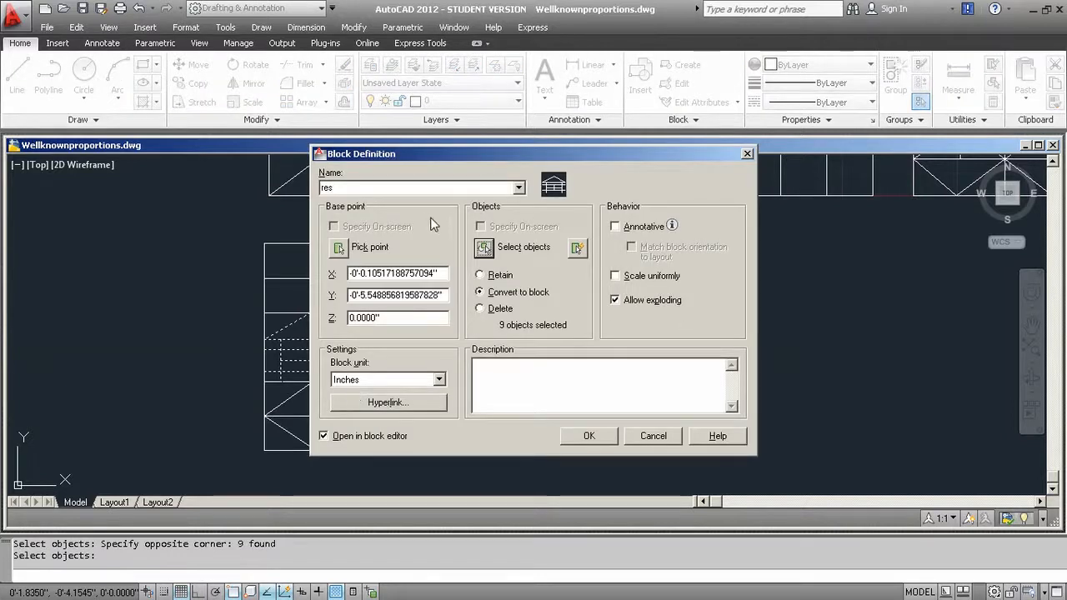
{"action": "left_click", "coordinate": [602, 443]}
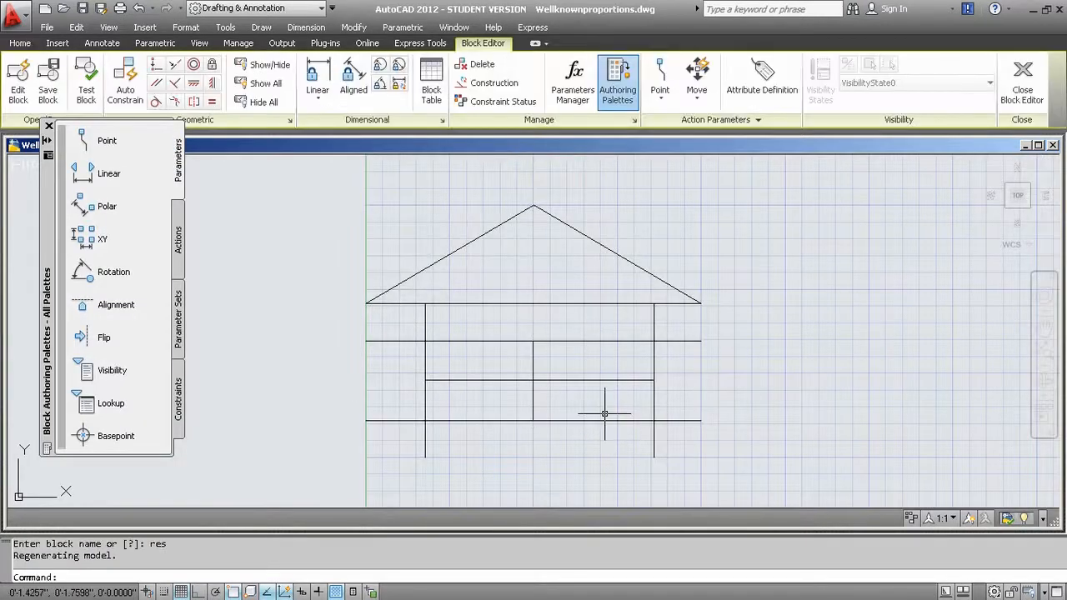
{"action": "left_click", "coordinate": [1021, 90]}
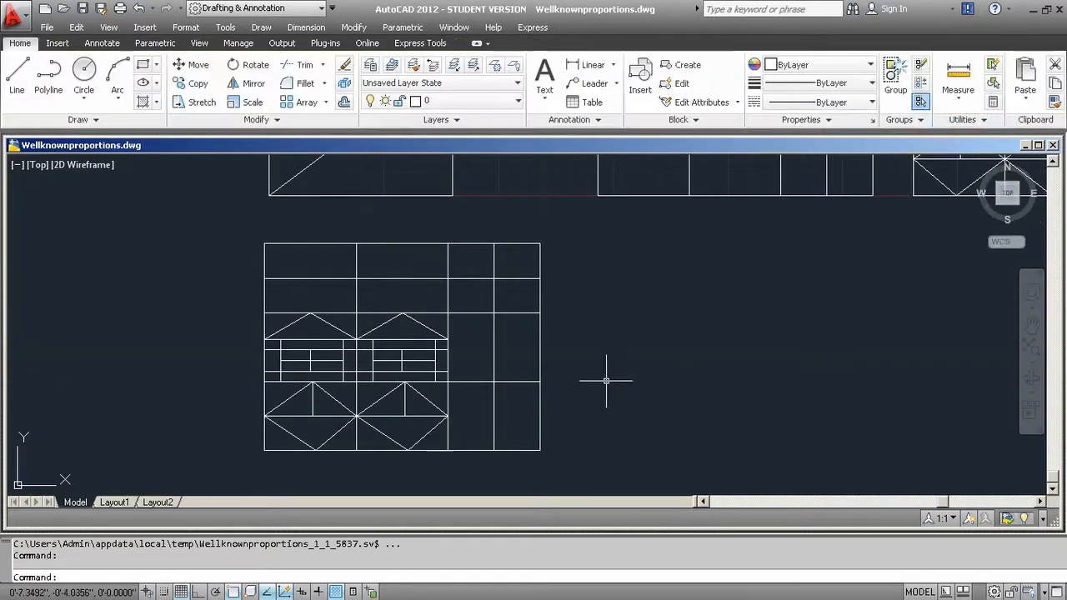
Insert the res block with an X scale of .5 at the bottom end of the third column's left line.
{"action": "left_click", "coordinate": [144, 28]}
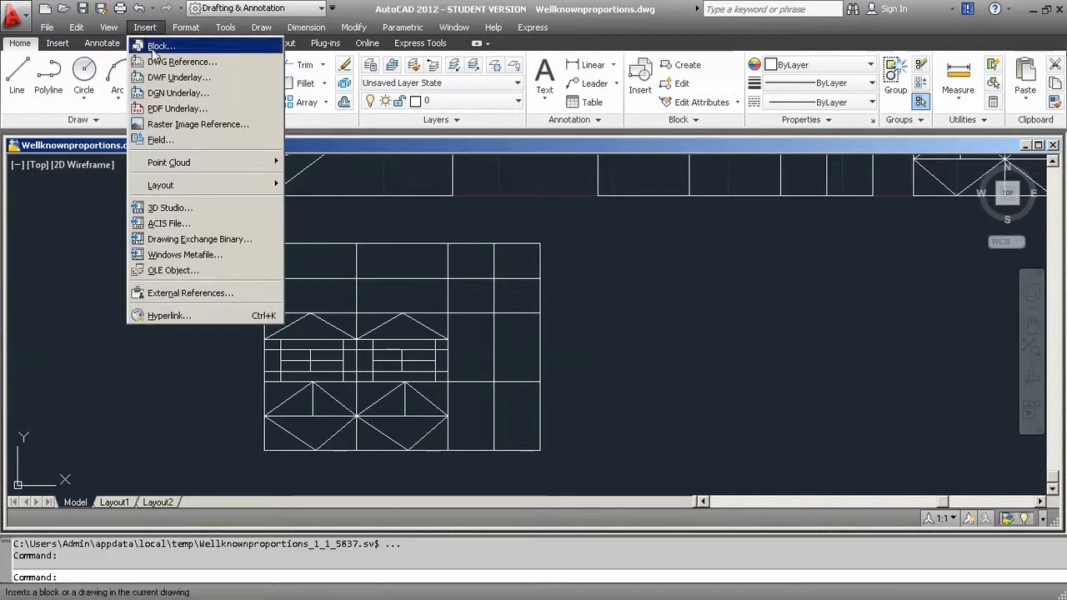
{"action": "left_click", "coordinate": [153, 47]}
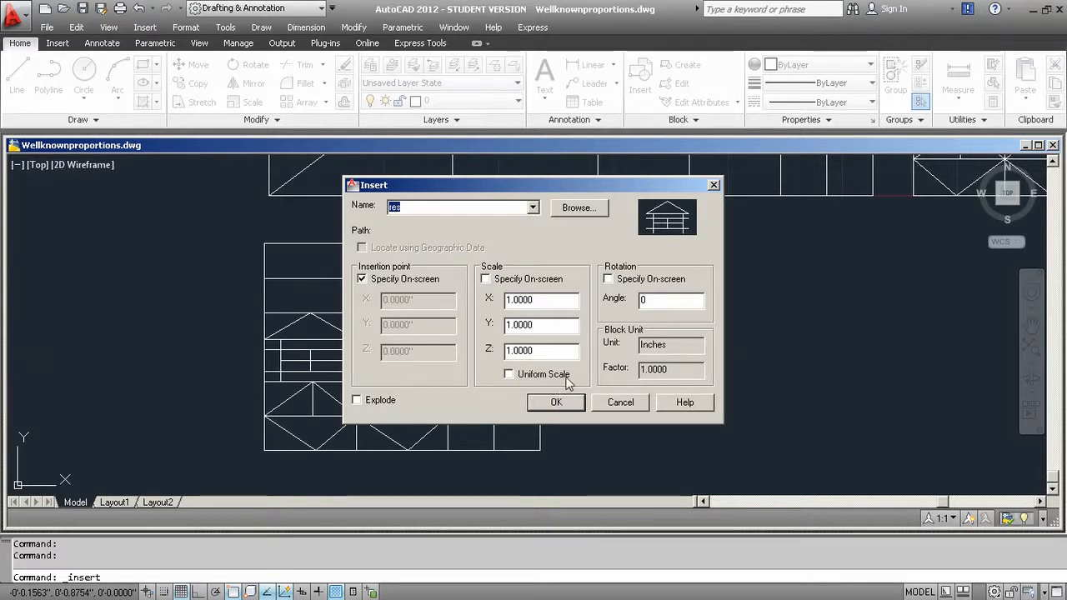
{"action": "left_click_drag", "start_coordinate": [500, 184], "coordinate": [776, 200]}
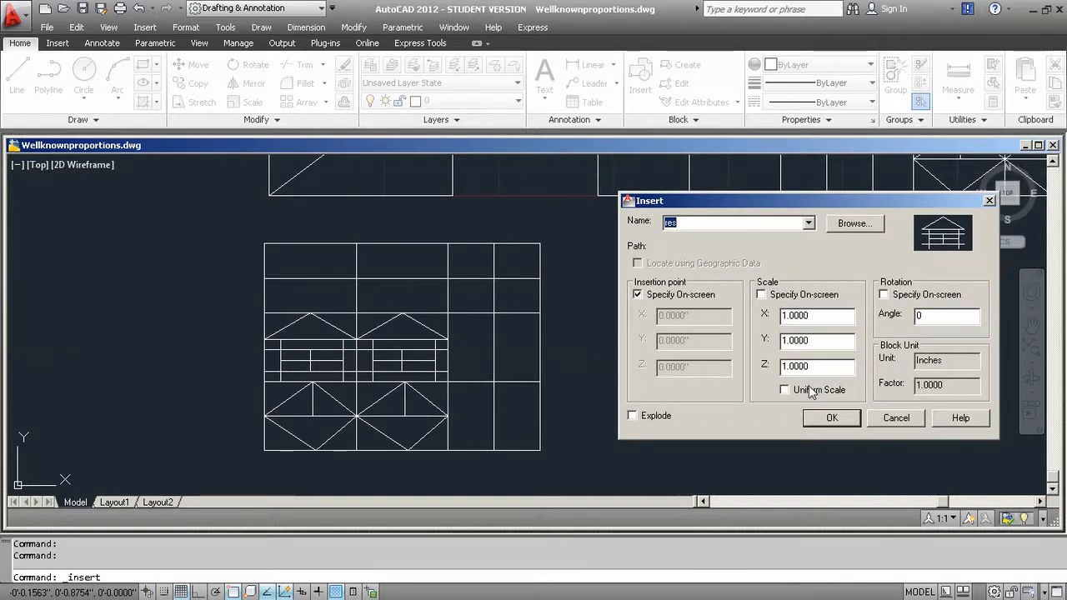
{"action": "double_click", "coordinate": [833, 315]}
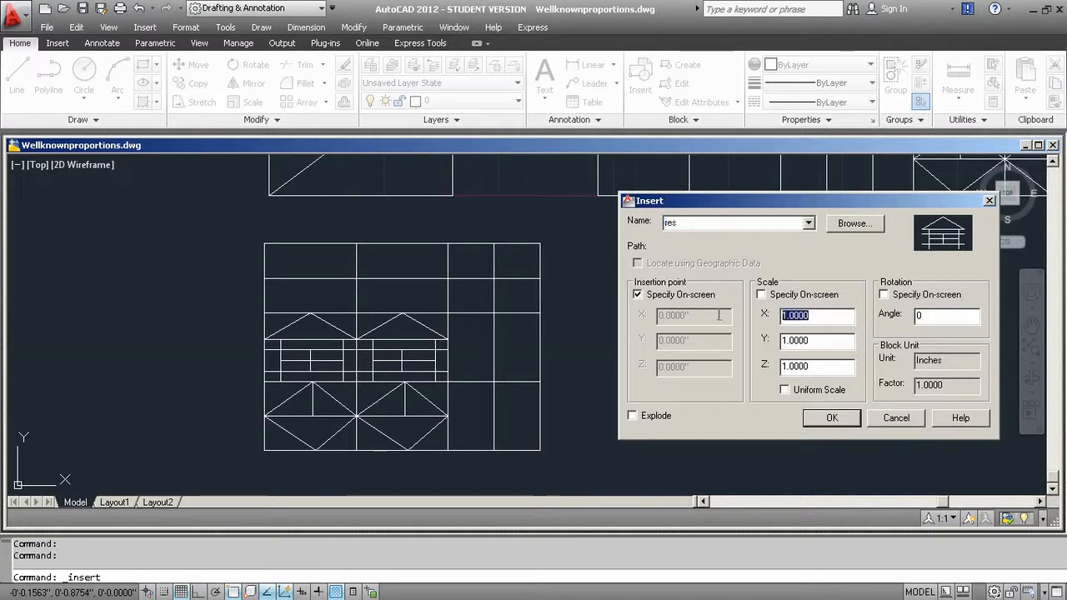
{"action": "type", "text": ".5"}
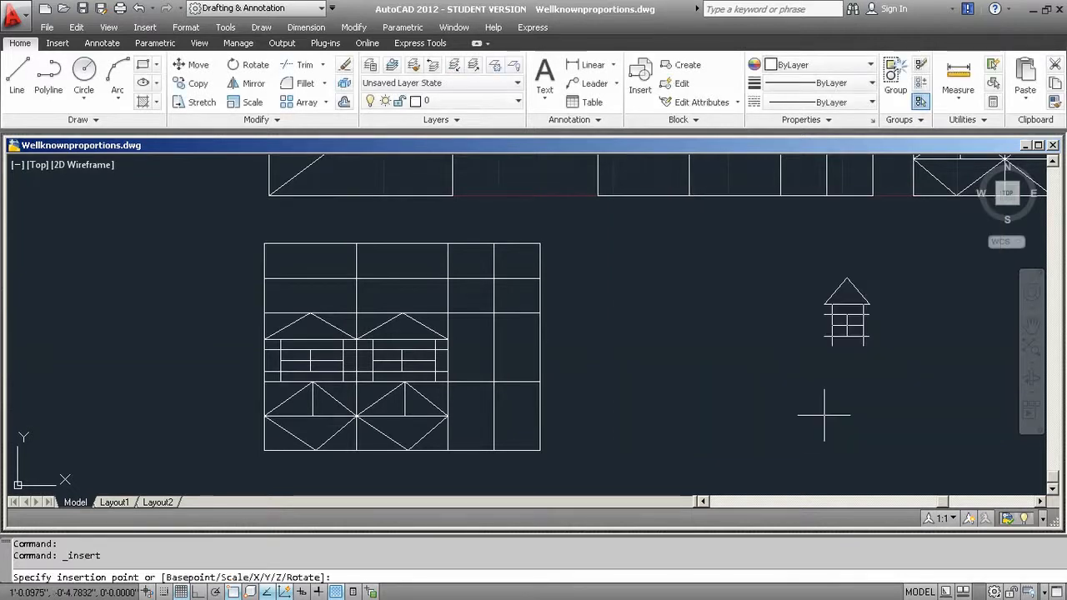
{"action": "left_click", "coordinate": [831, 419]}
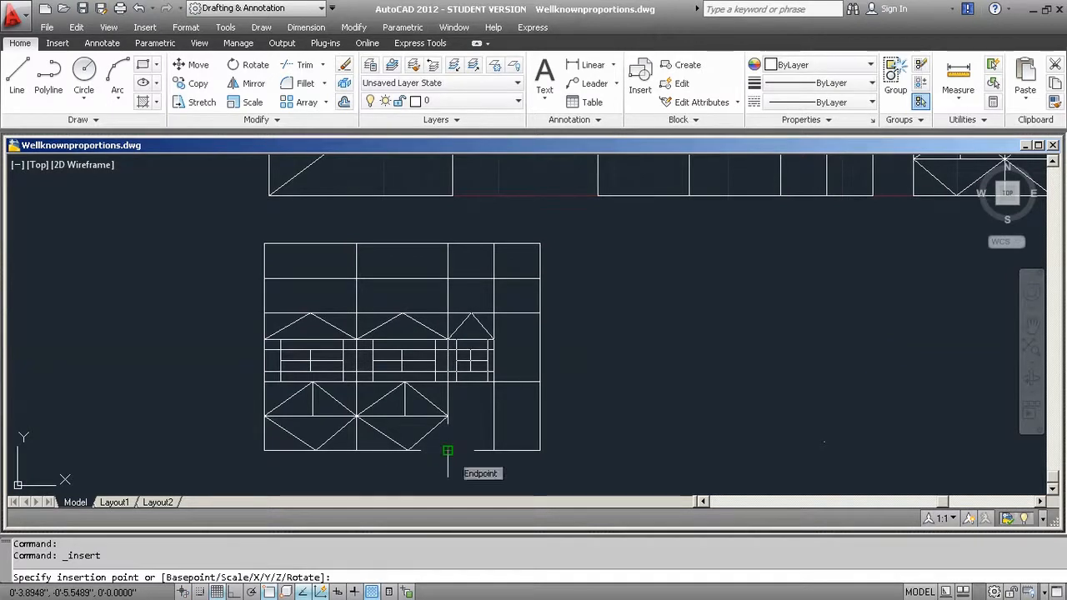
{"action": "left_click", "coordinate": [448, 451]}
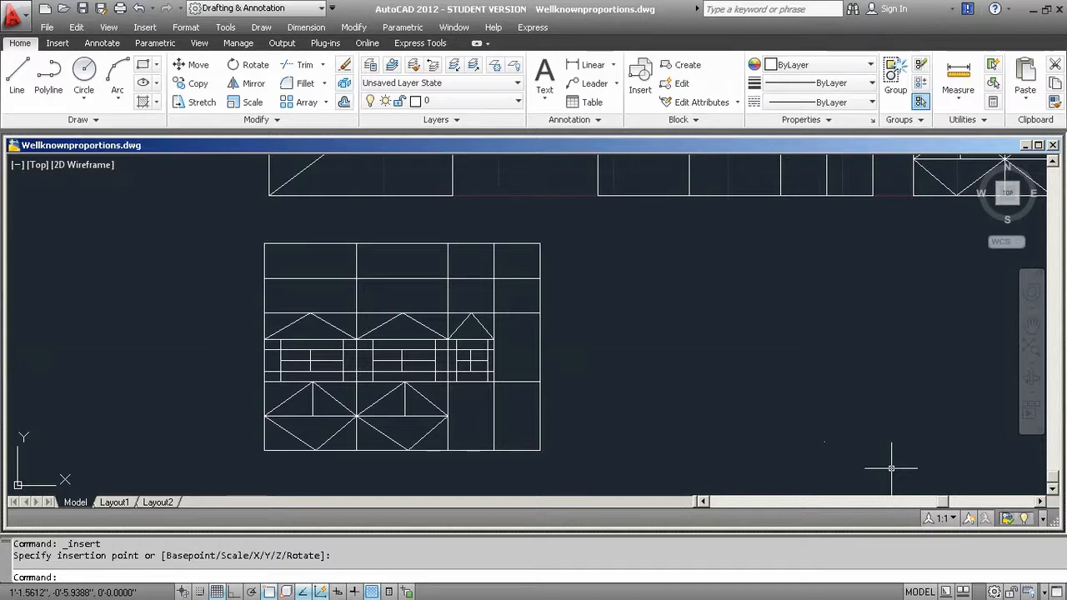
{"action": "key", "text": "Return"}
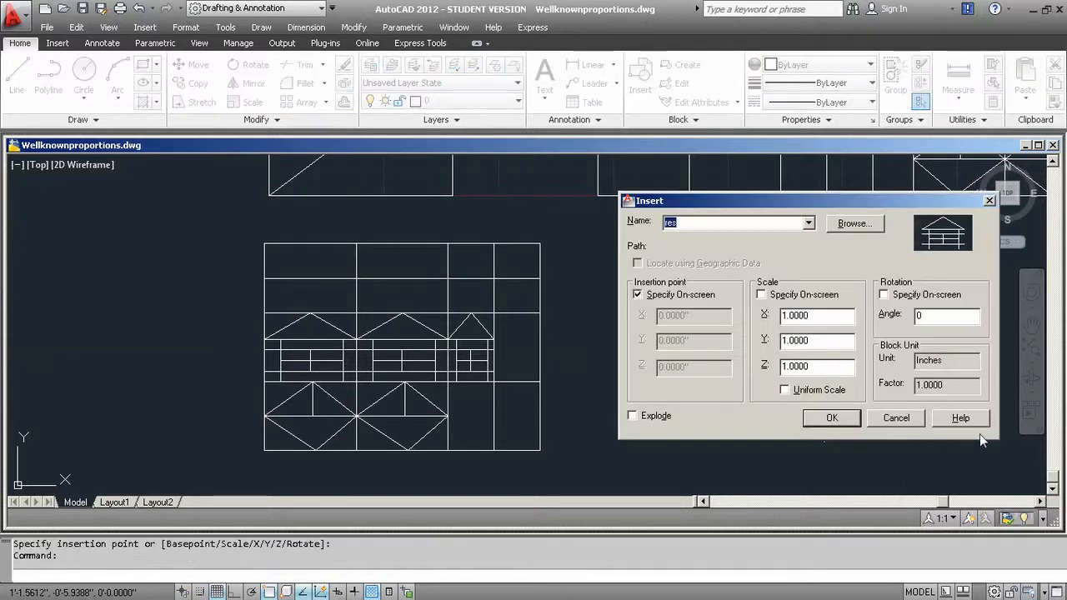
{"action": "double_click", "coordinate": [823, 341]}
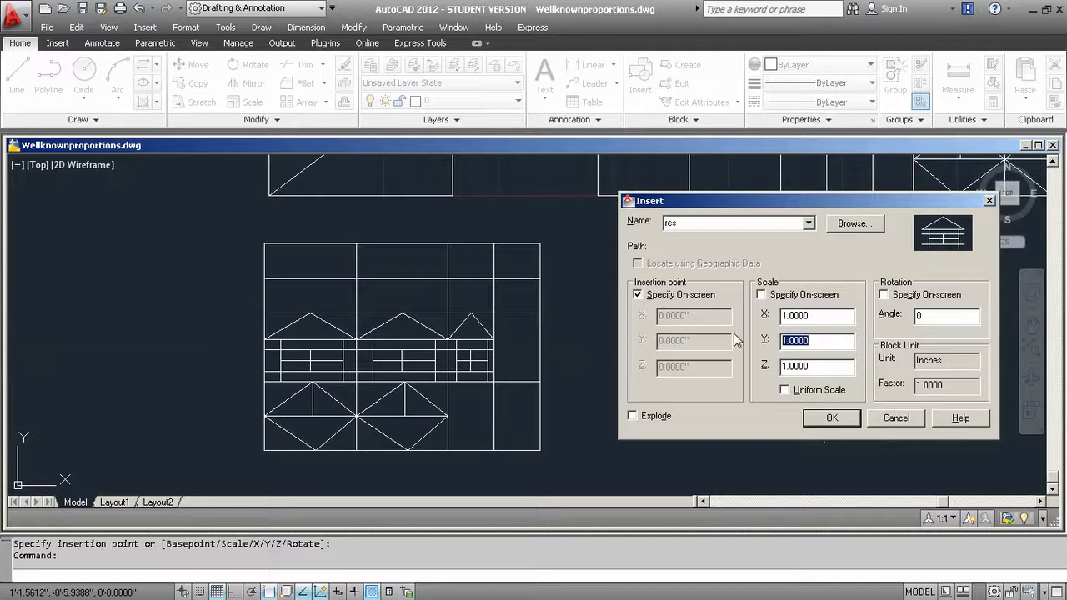
{"action": "type", "text": ".5"}
{"action": "left_click", "coordinate": [832, 418]}
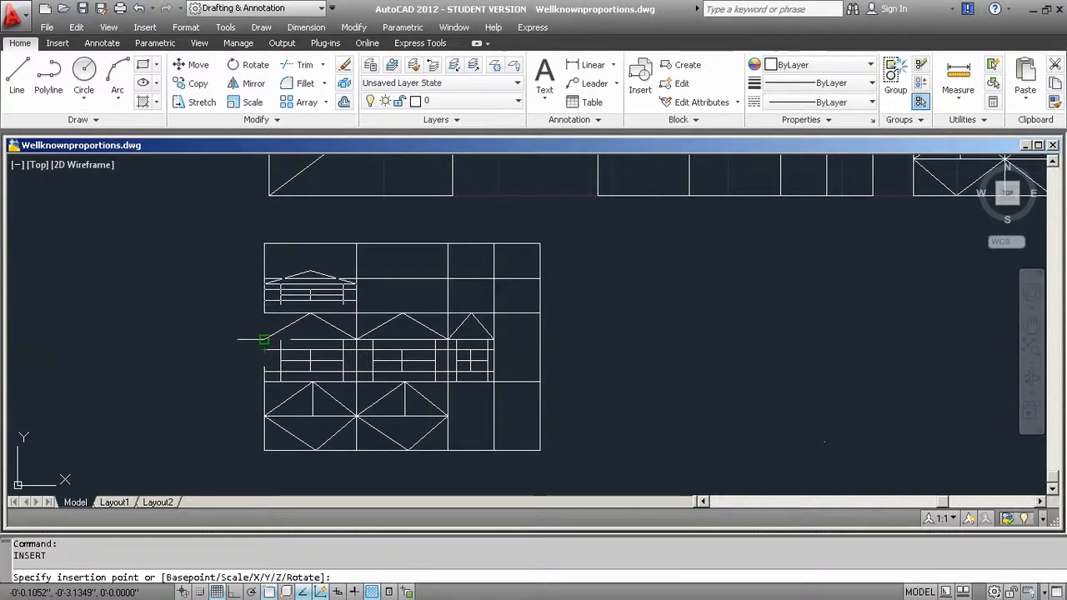
{"action": "key", "text": "Escape"}
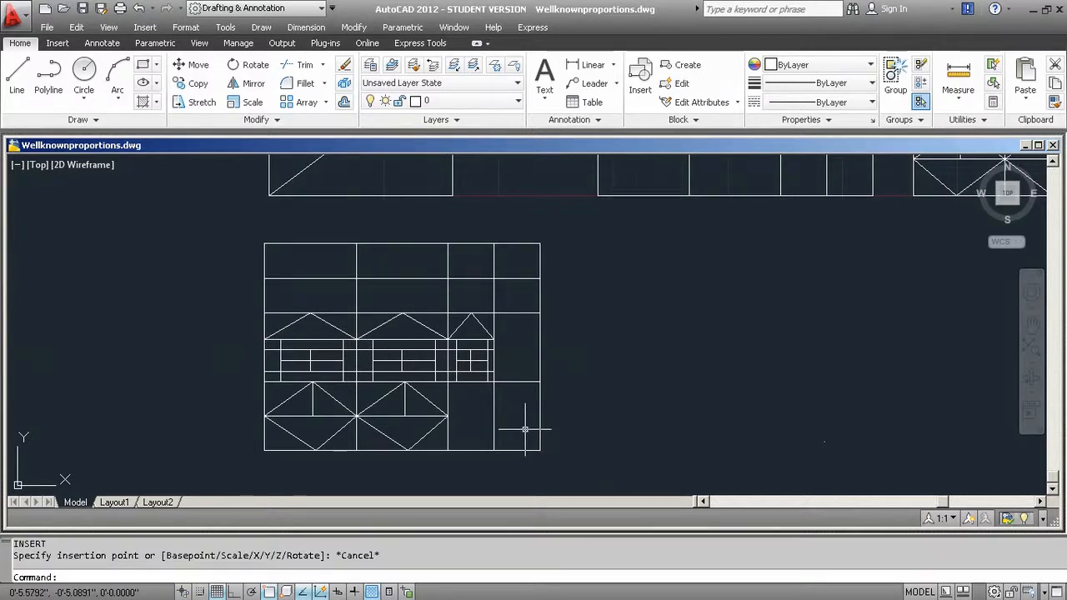
Insert the res block with a Y scale of .5 and object snap off, fitting it into the cell above the left house.
{"action": "key", "text": "Return"}
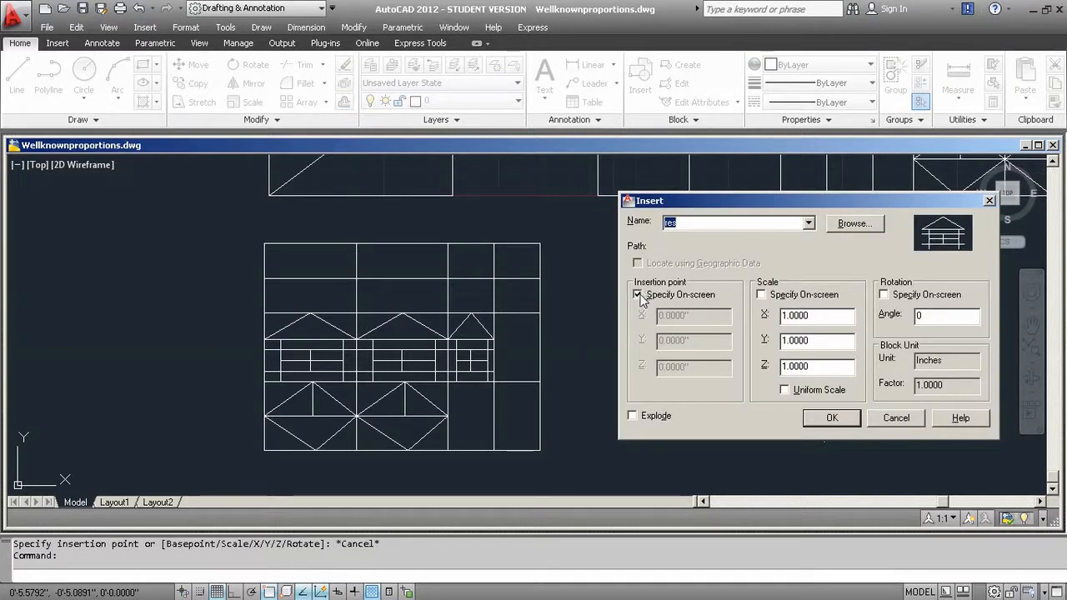
{"action": "double_click", "coordinate": [801, 341]}
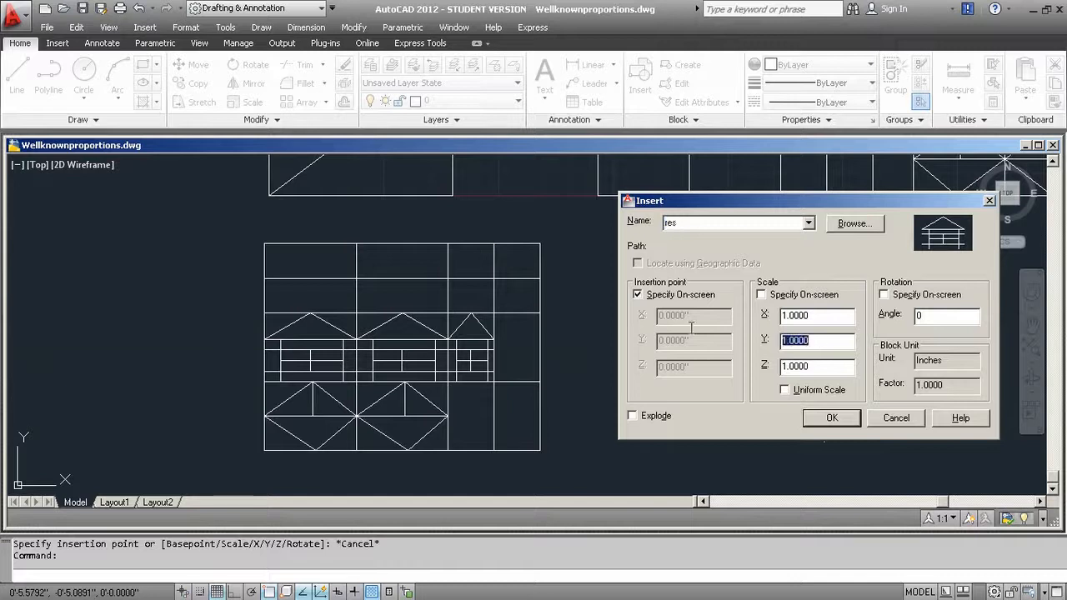
{"action": "type", "text": ".5"}
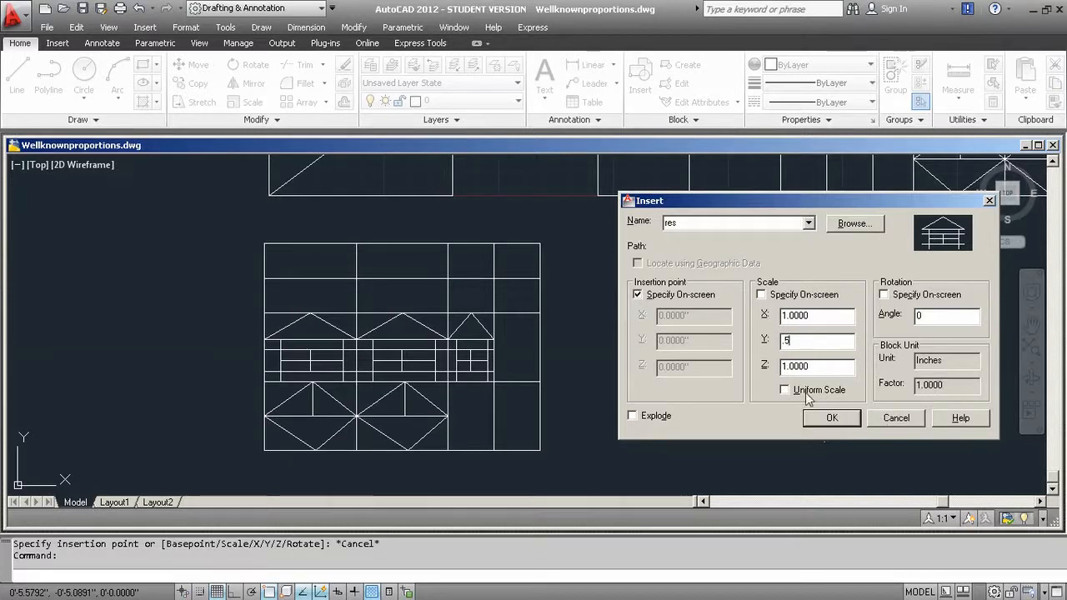
{"action": "left_click", "coordinate": [833, 418]}
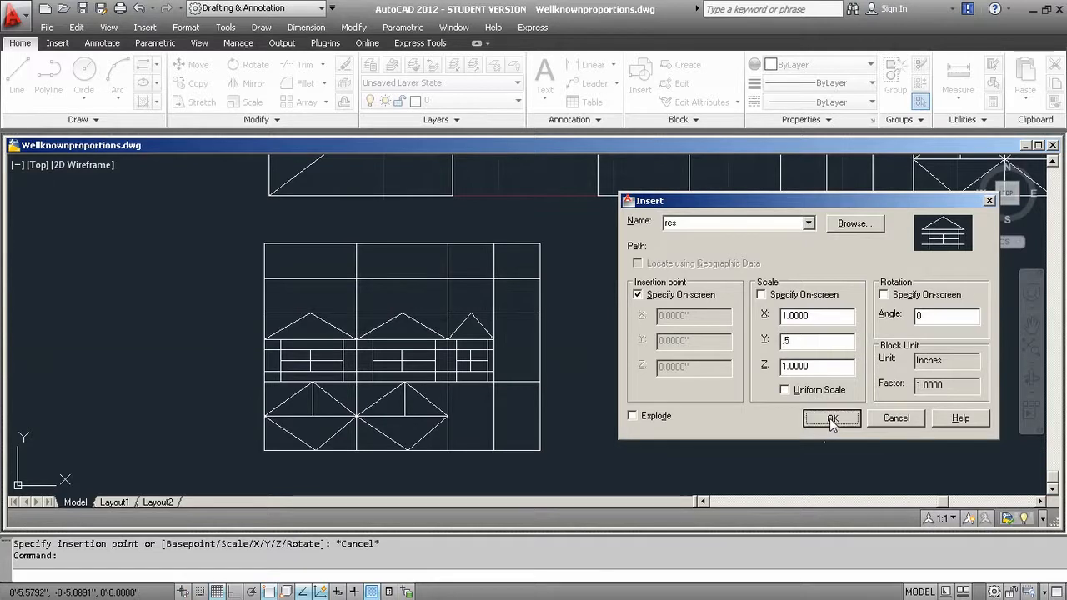
{"action": "left_click", "coordinate": [268, 592]}
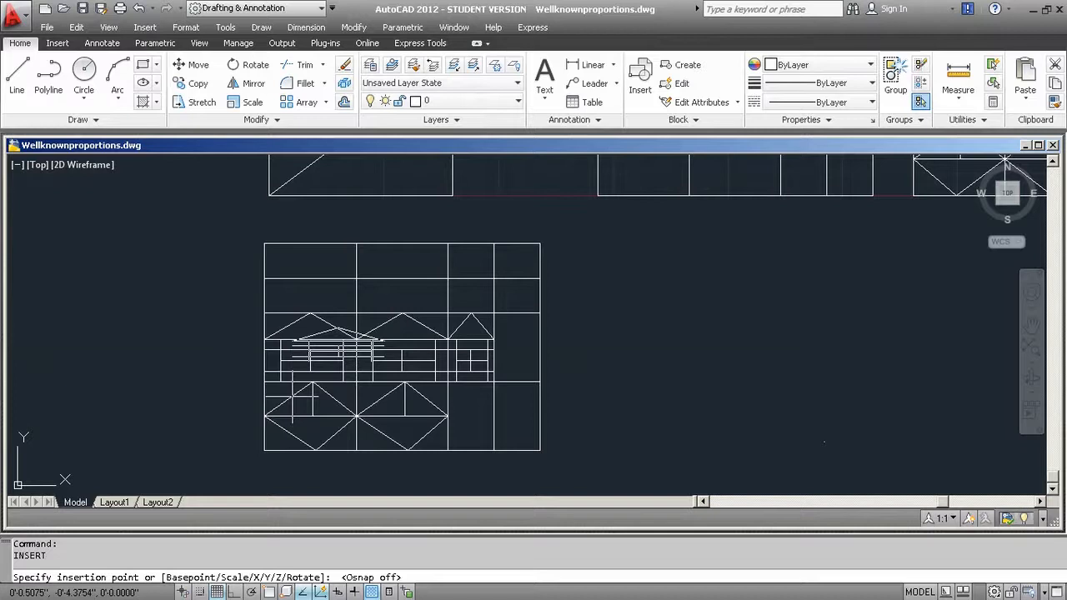
{"action": "scroll", "coordinate": [265, 342], "scroll_direction": "up", "scroll_amount": 3}
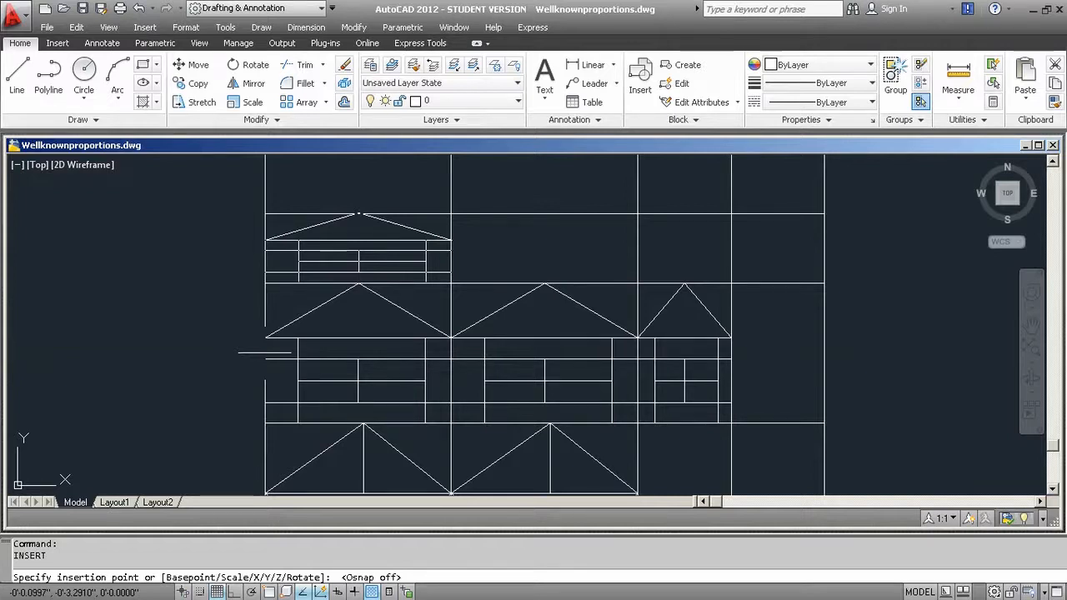
{"action": "left_click", "coordinate": [265, 353]}
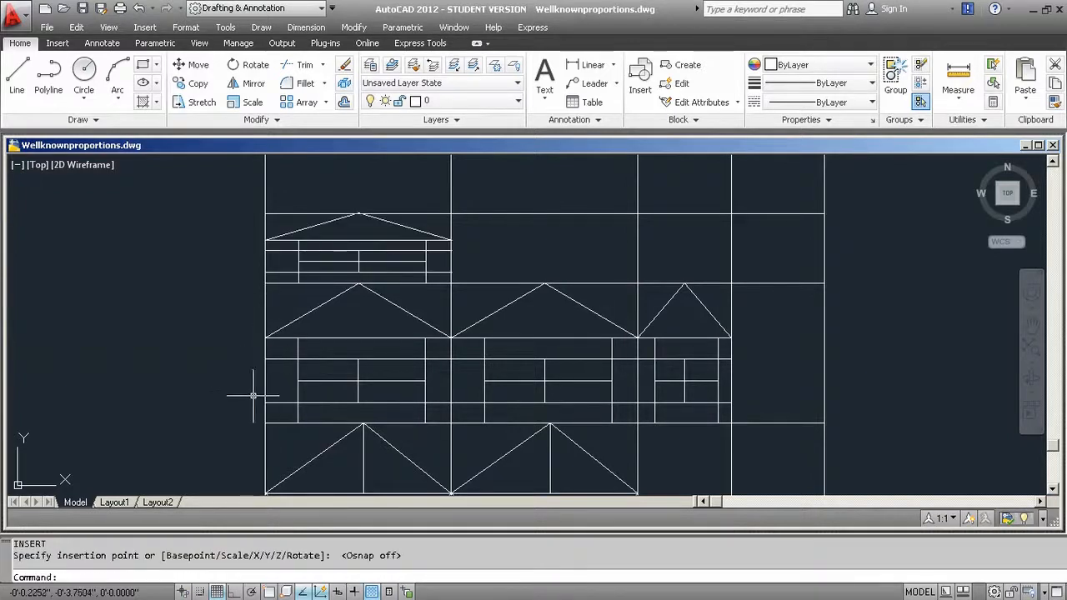
Examine the colored version of the finished pattern grid beside the completed line drawing.
{"action": "scroll", "coordinate": [251, 392], "scroll_direction": "down", "scroll_amount": 2}
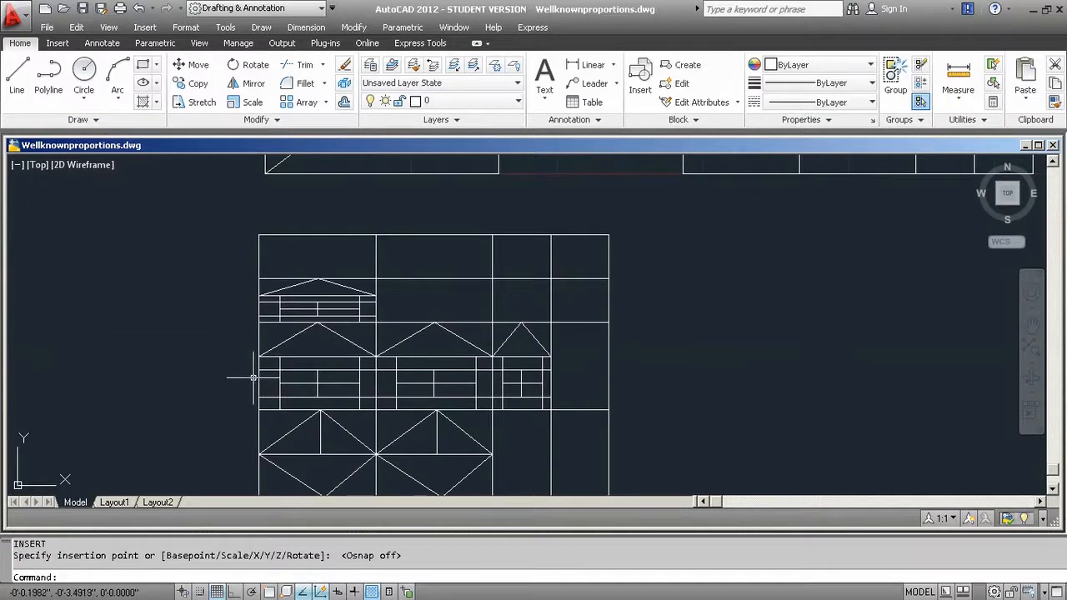
{"action": "scroll", "coordinate": [264, 372], "scroll_direction": "down", "scroll_amount": 1}
{"action": "scroll", "coordinate": [325, 379], "scroll_direction": "down", "scroll_amount": 1}
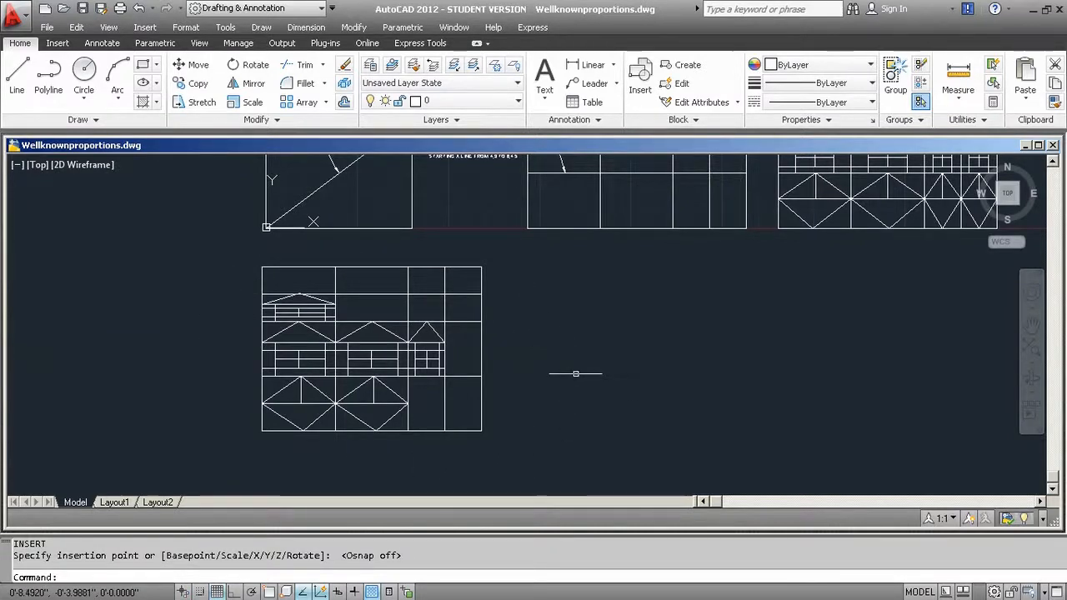
{"action": "middle_click_drag", "start_coordinate": [689, 304], "coordinate": [60, 440]}
{"action": "scroll", "coordinate": [571, 311], "scroll_direction": "up", "scroll_amount": 2}
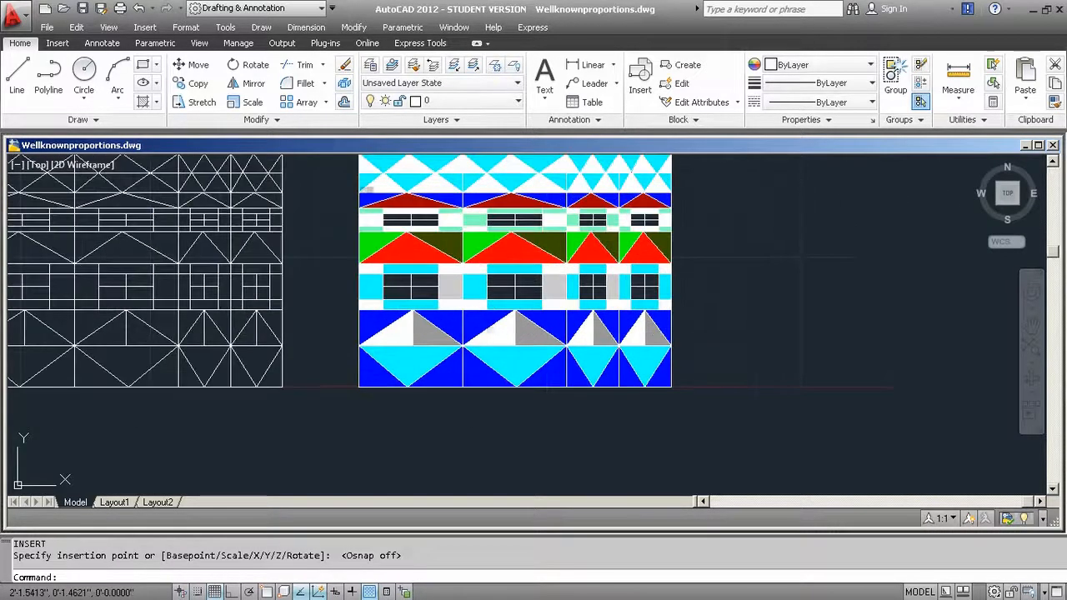
{"action": "middle_click_drag", "start_coordinate": [562, 318], "coordinate": [487, 371]}
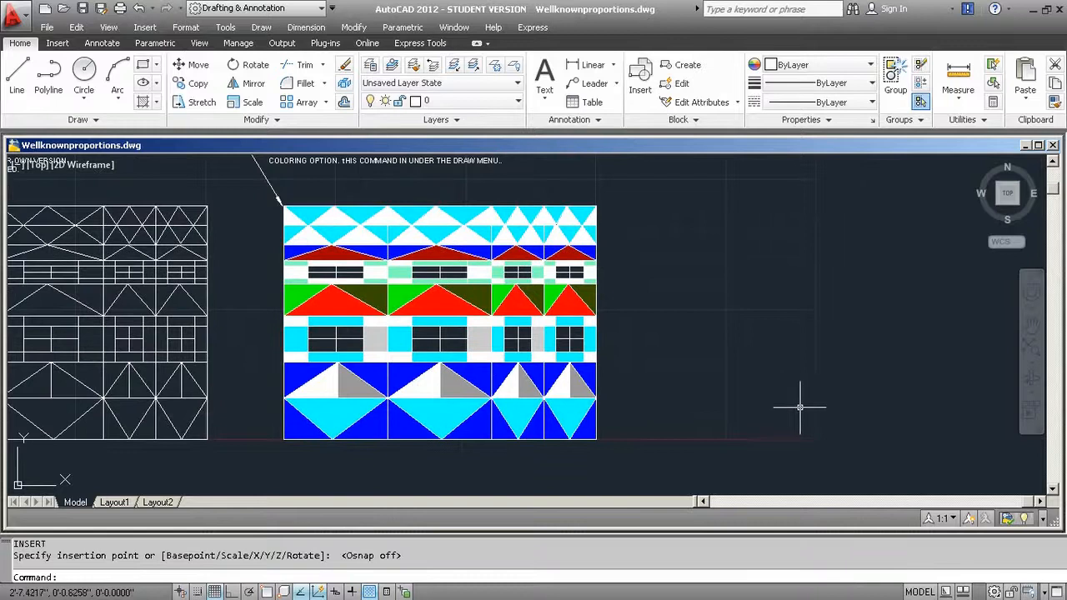